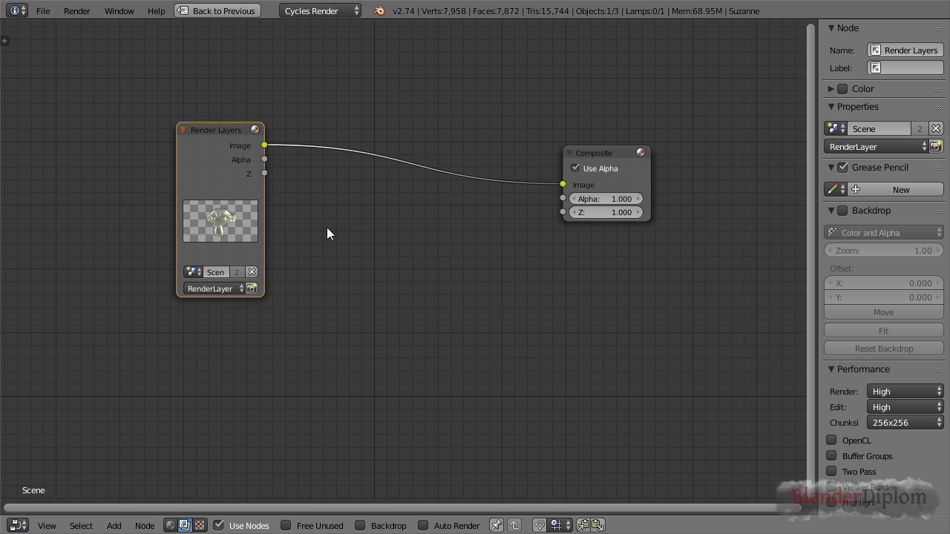
- Turn on the backdrop, connect a Viewer node to the Render Layers image, and place it above the Composite node
drag(219, 152, 193, 137)
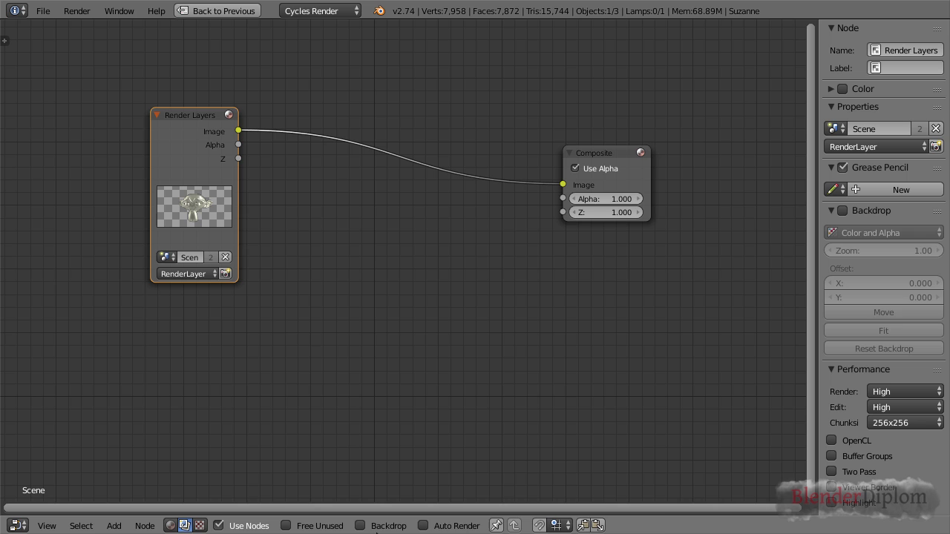
click(370, 526)
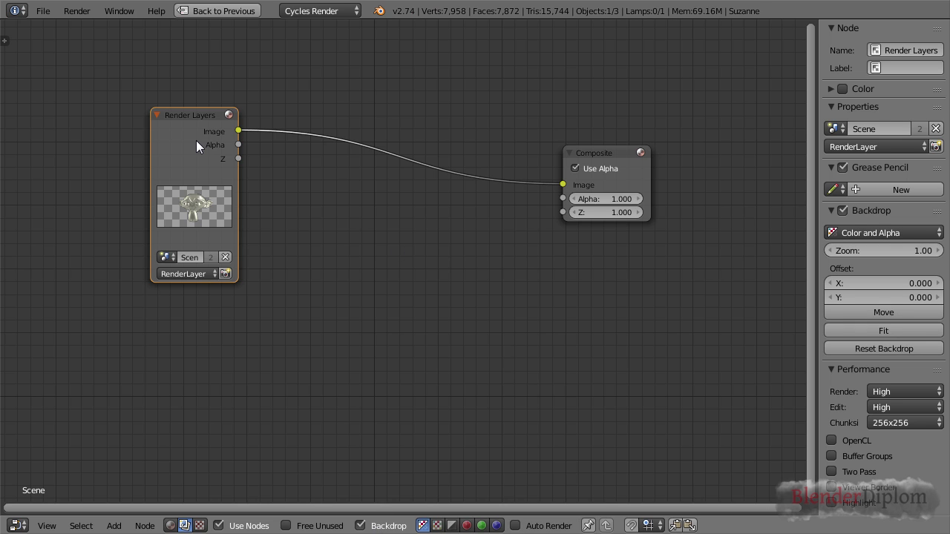
ctrl+shift+click(190, 122)
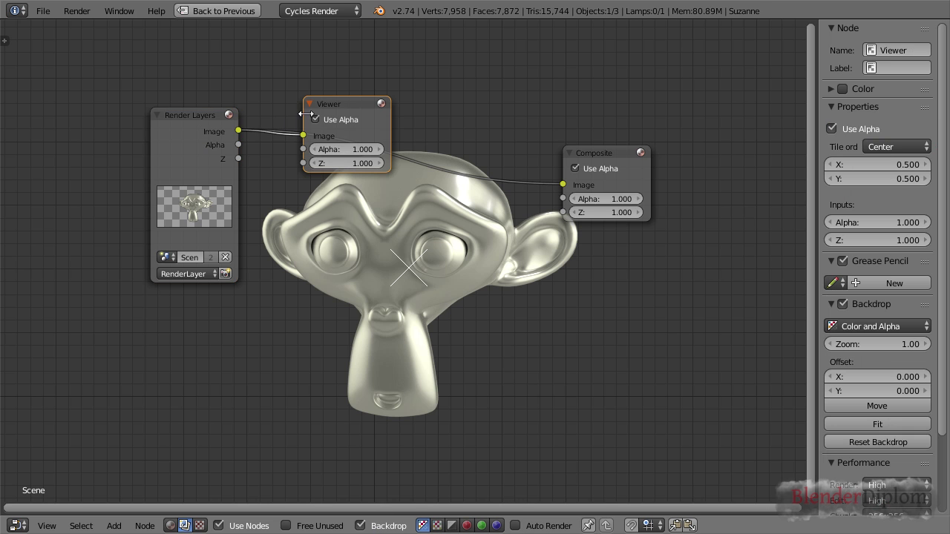
drag(338, 100, 613, 35)
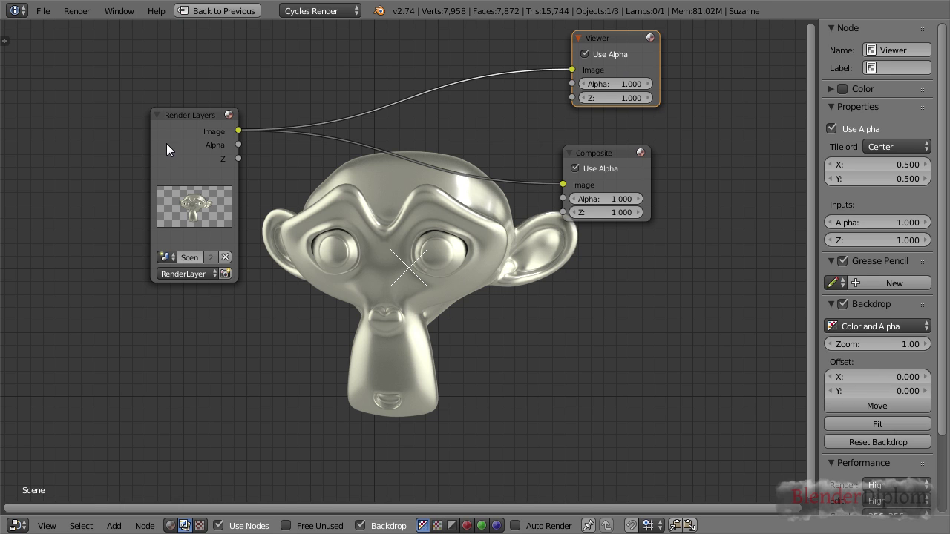
drag(167, 119, 141, 114)
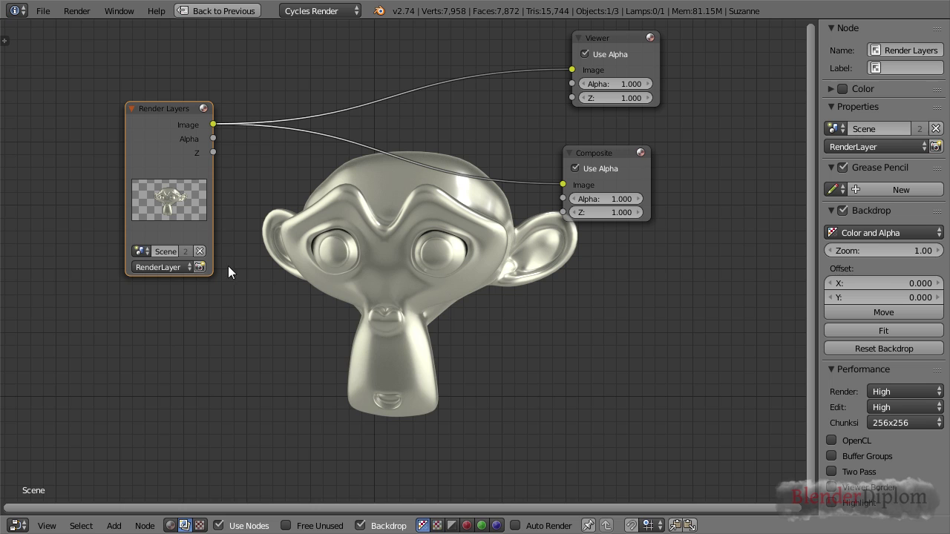
key(shift+a)
mouse_move(386, 290)
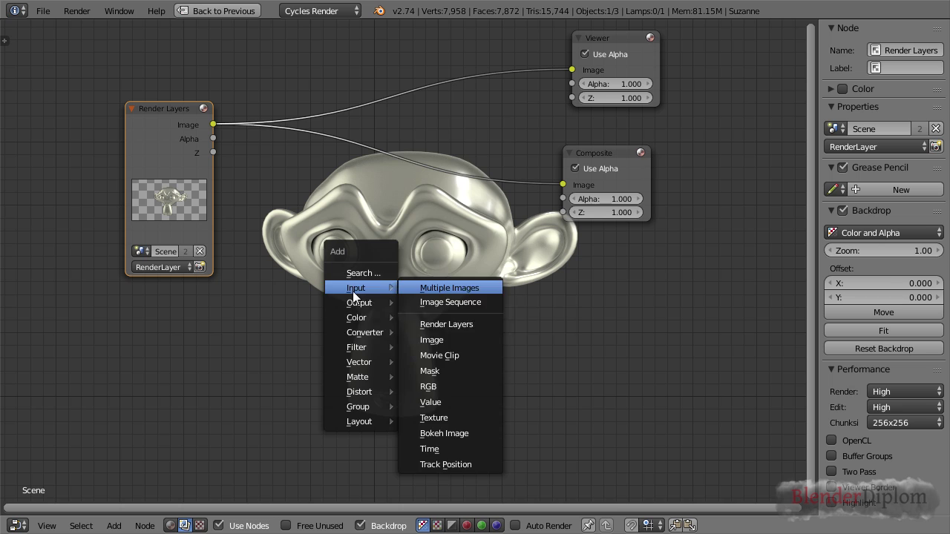
mouse_move(365, 350)
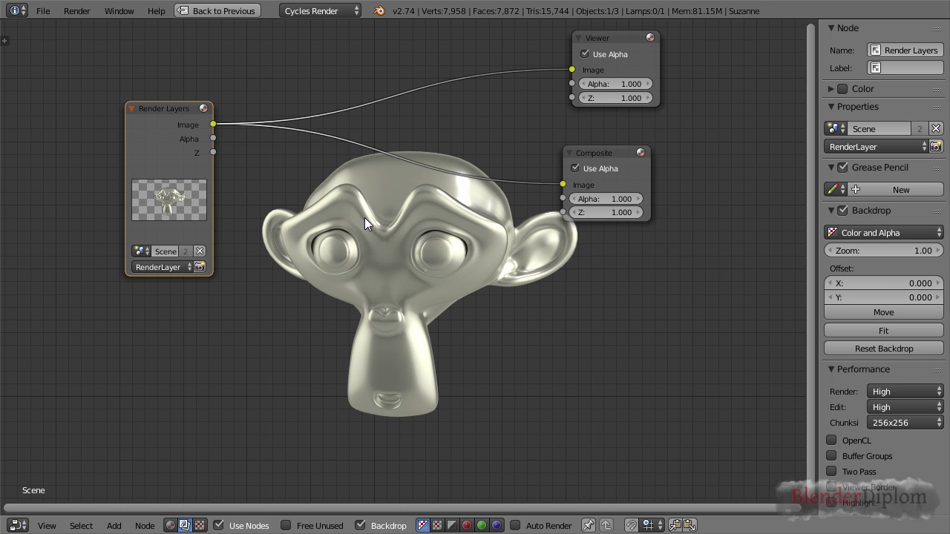
- Add an RGB Curves node and insert it on the link between Render Layers and Viewer
key(shift+a)
mouse_move(356, 227)
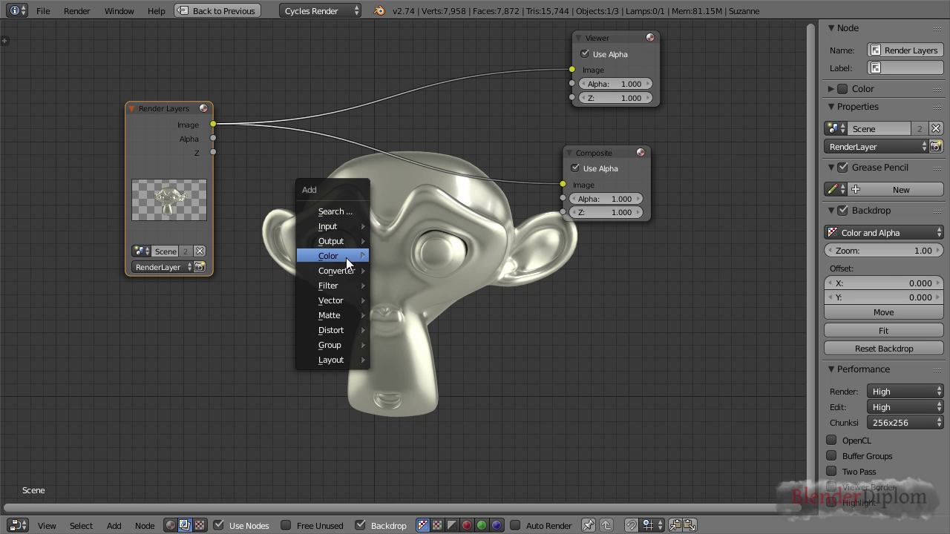
mouse_move(346, 258)
click(420, 303)
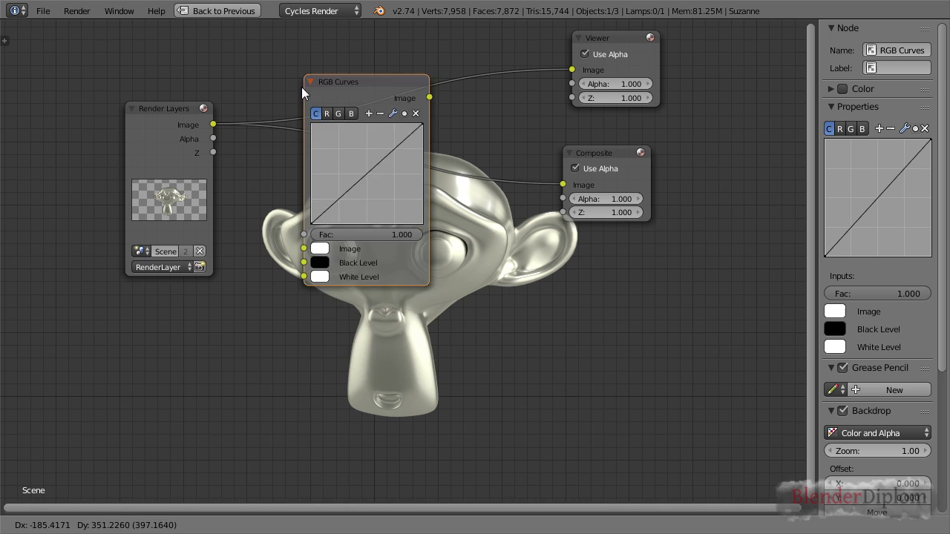
click(301, 189)
middle_drag(473, 141, 468, 252)
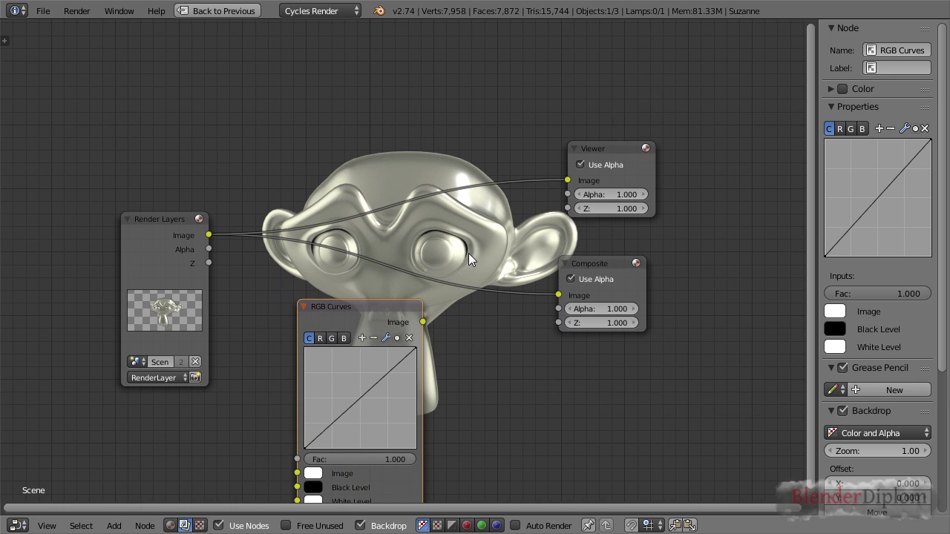
drag(368, 313, 420, 39)
middle_drag(421, 114, 420, 144)
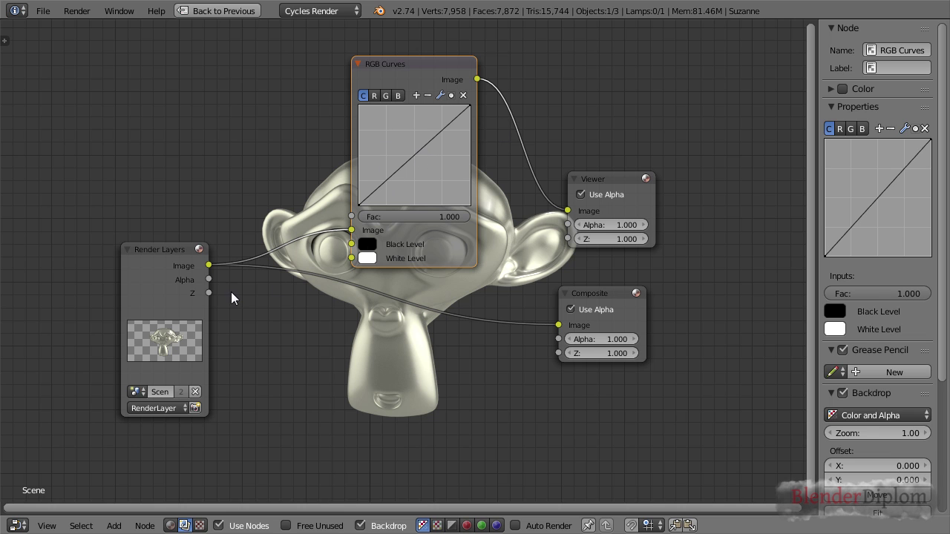
- Shape the RGB curve into an S with an upper point at about 0.68, 0.84 and a lower point at about 0.23, 0.12
scroll(231, 291, up, 1)
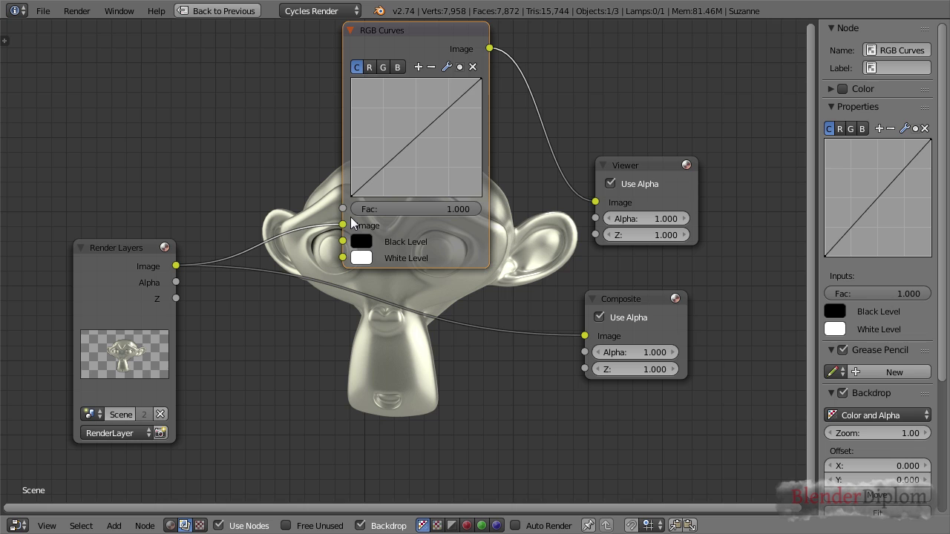
scroll(428, 262, down, 1)
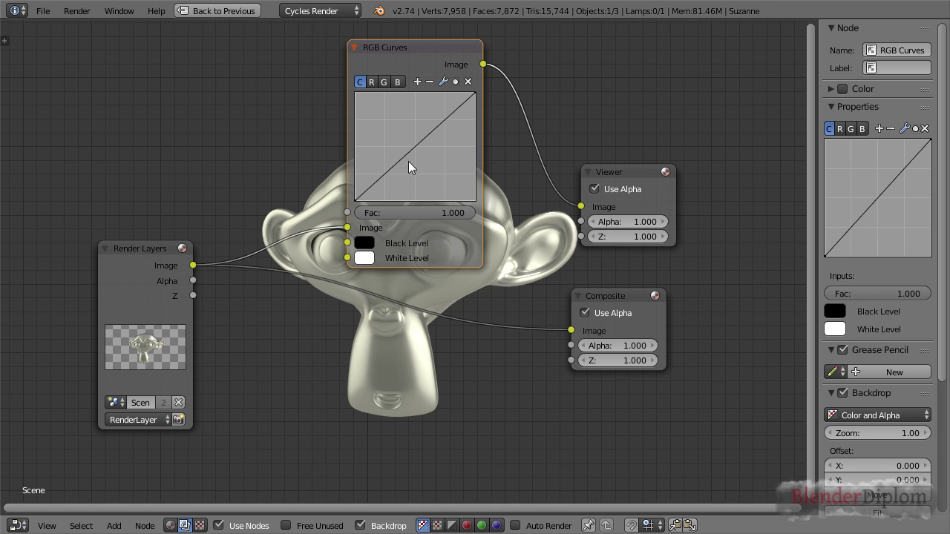
middle_drag(409, 161, 342, 157)
drag(373, 122, 372, 106)
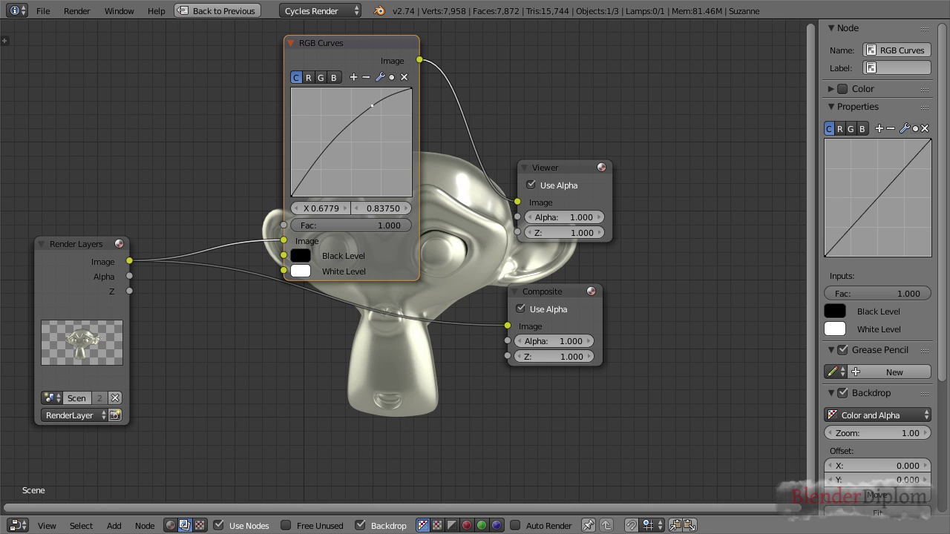
drag(318, 165, 318, 184)
scroll(477, 281, down, 1)
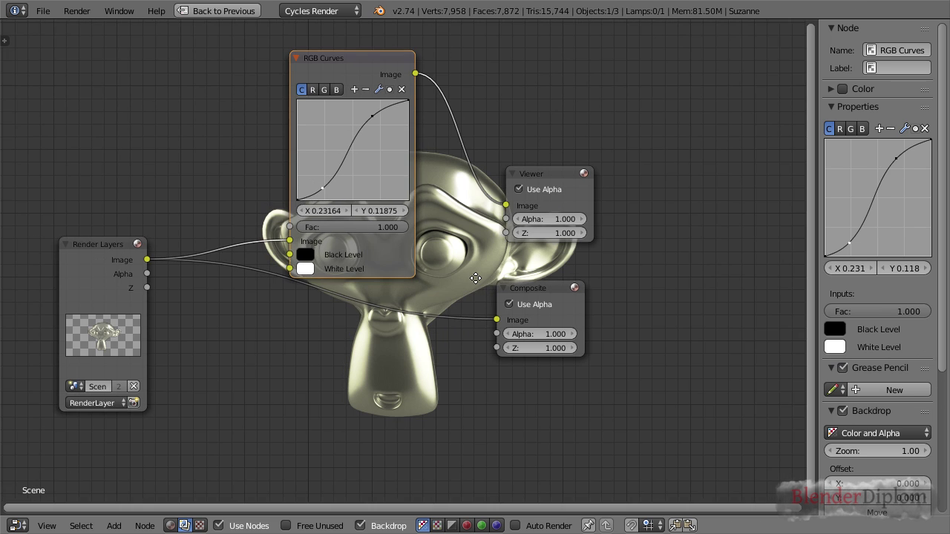
middle_drag(476, 280, 583, 254)
middle_drag(364, 178, 417, 214)
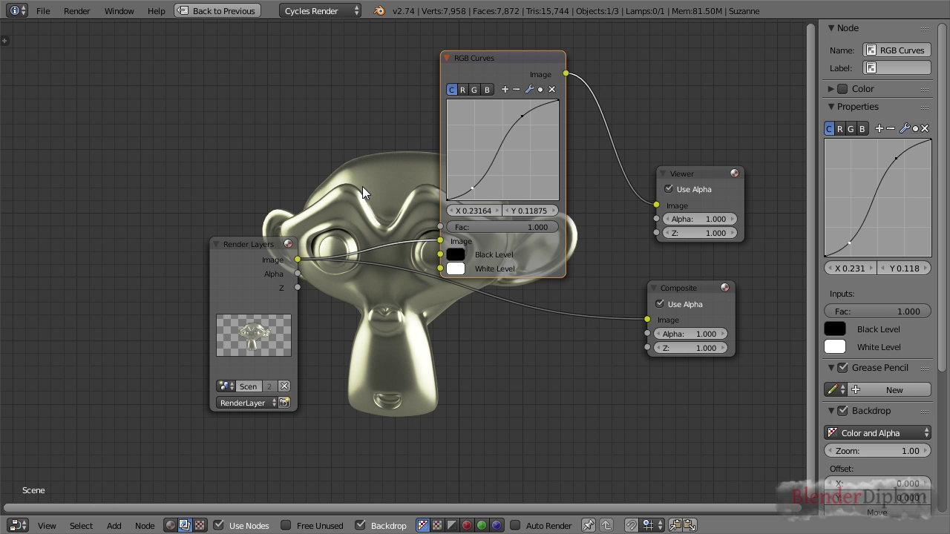
middle_drag(366, 220, 325, 230)
scroll(309, 217, down, 1)
scroll(315, 227, up, 1)
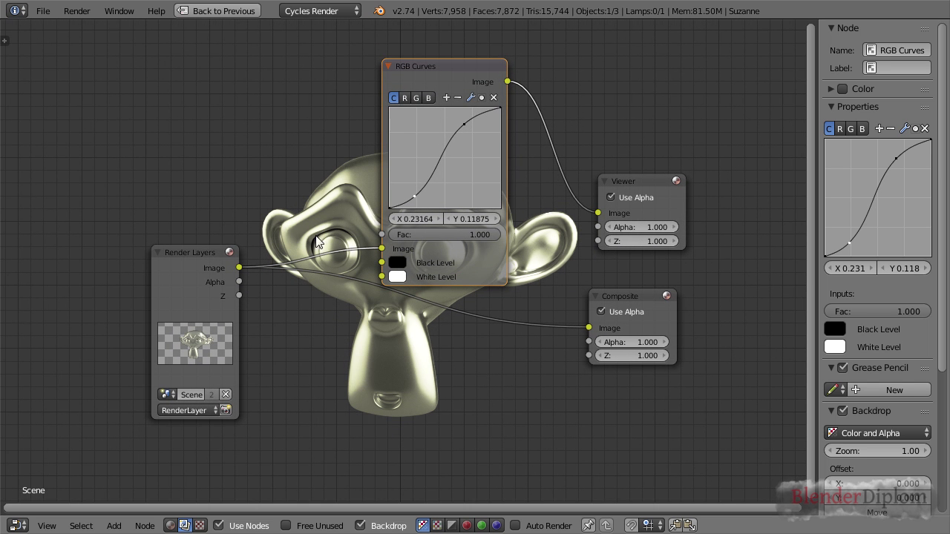
- Scale the backdrop image down to 0.58, up to 1.20 and back to 1.00
key(v)
key(v)
key(v)
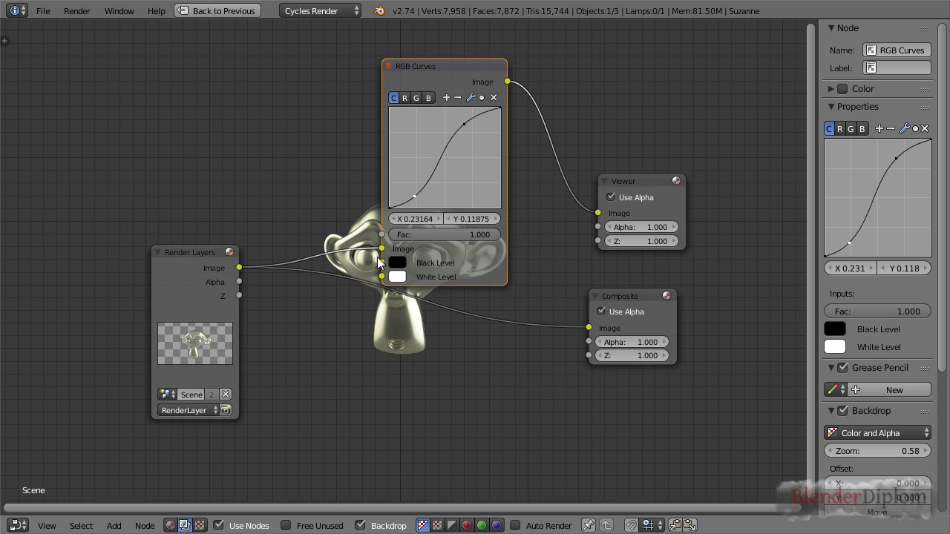
key(alt+v)
key(alt+v)
key(alt+v)
key(alt+v)
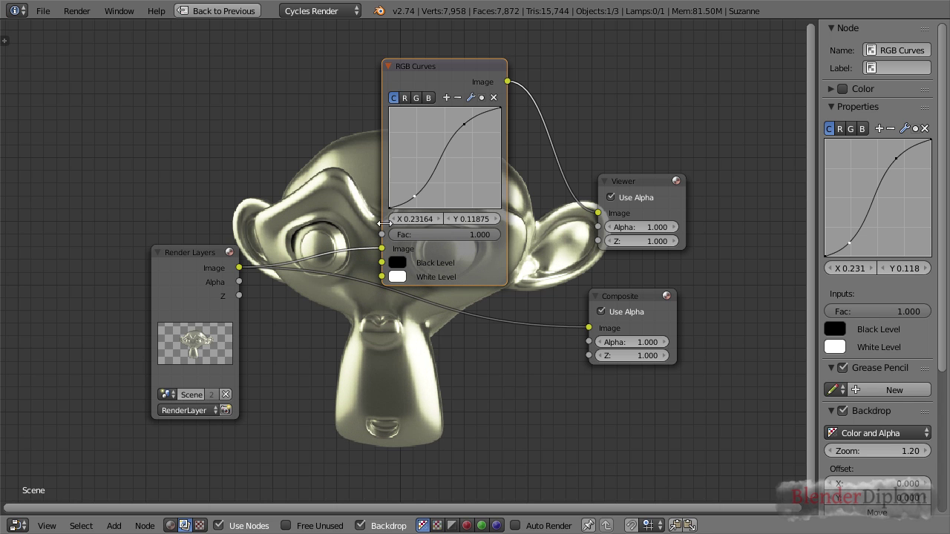
key(v)
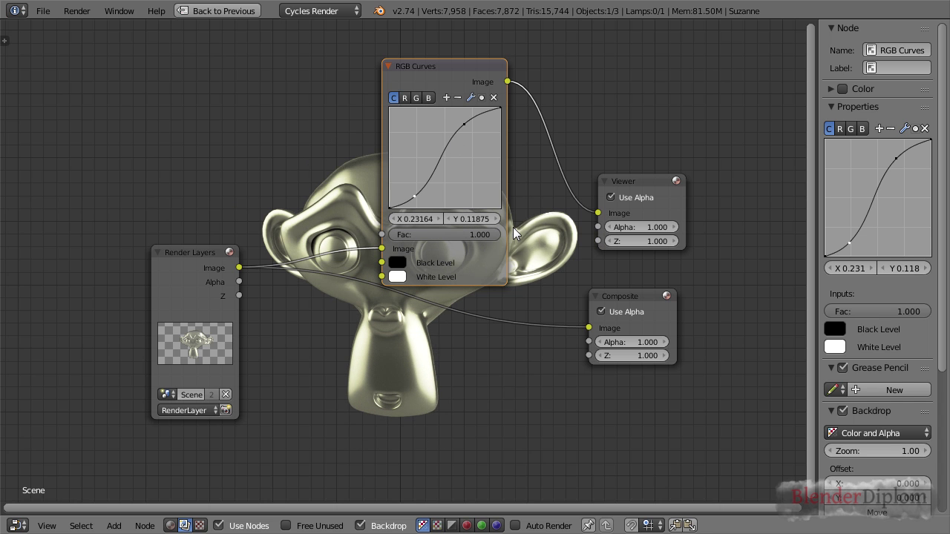
- Move the RGB Curves node up toward Render Layers and the Viewer node far above Composite, clear of the backdrop image
middle_drag(513, 227, 349, 213)
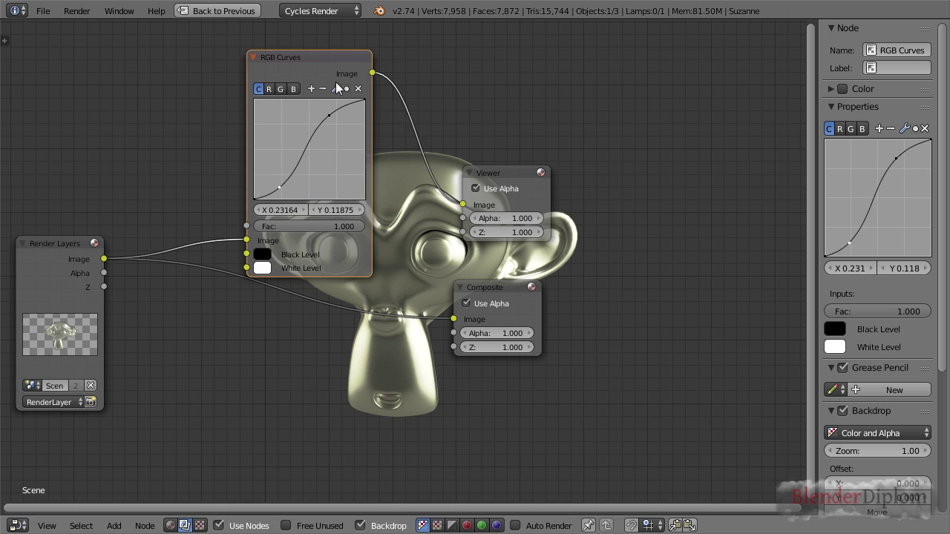
drag(335, 82, 270, 63)
drag(521, 175, 613, 29)
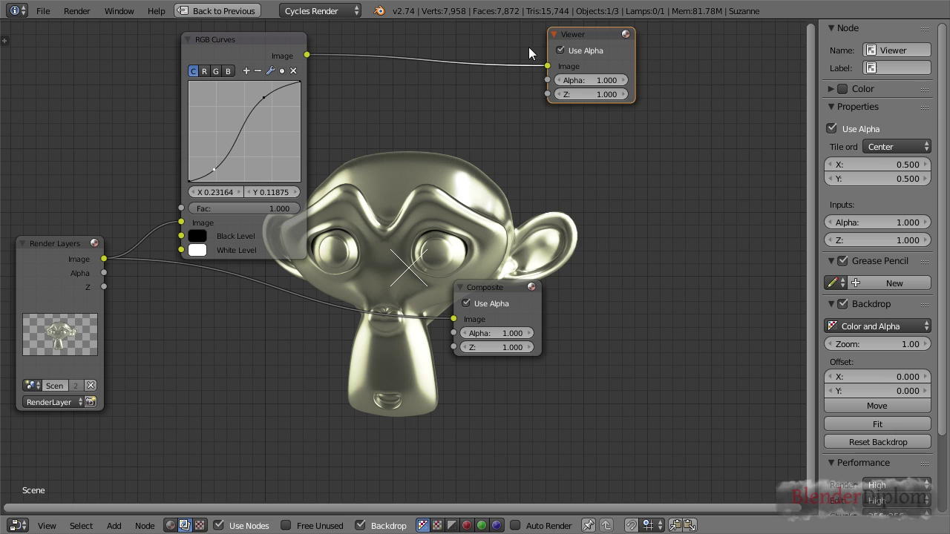
drag(566, 39, 653, 31)
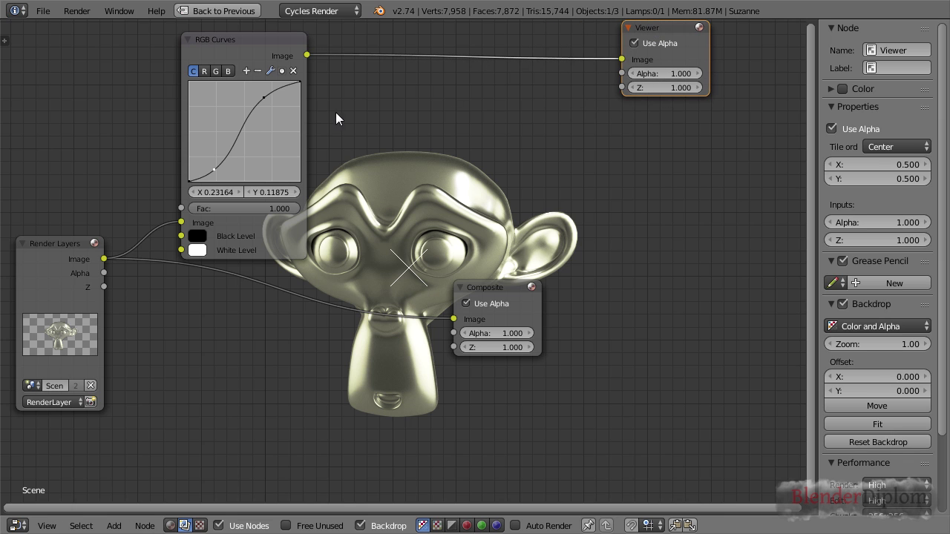
- Mute and unmute the RGB Curves node to compare the image, and move the Composite node below it
click(219, 56)
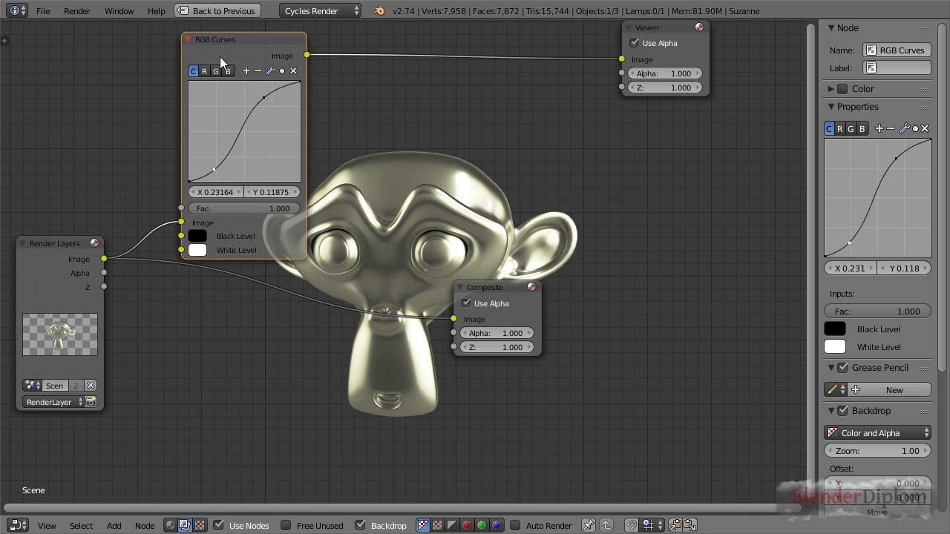
key(m)
middle_drag(378, 272, 365, 275)
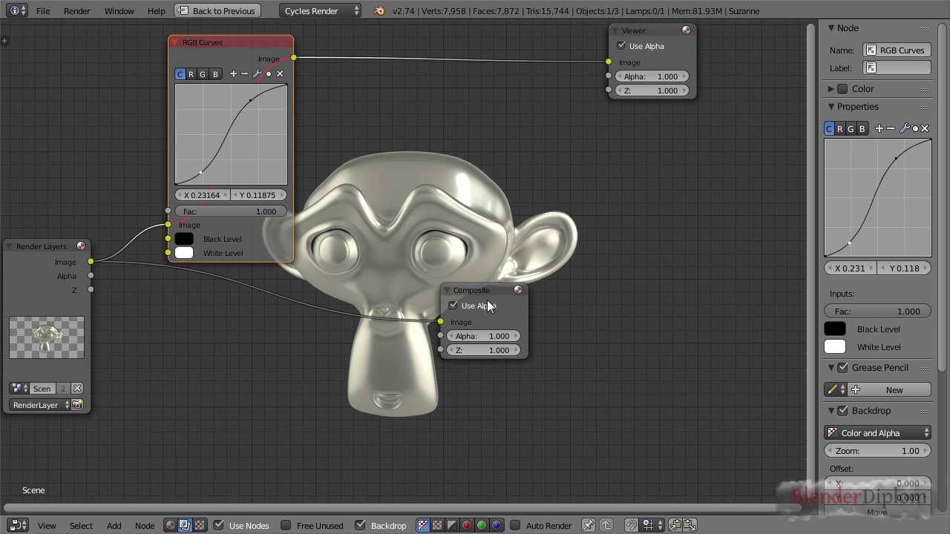
drag(487, 300, 282, 406)
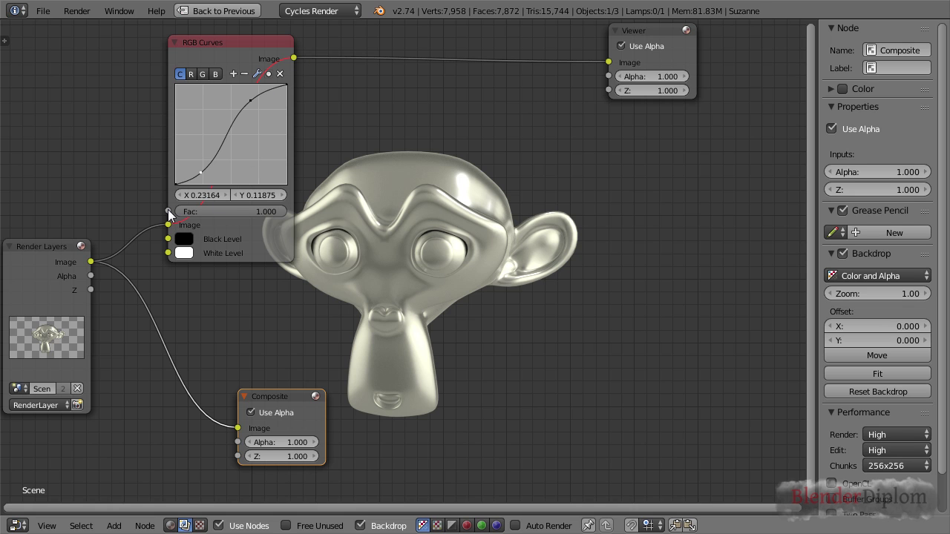
click(238, 46)
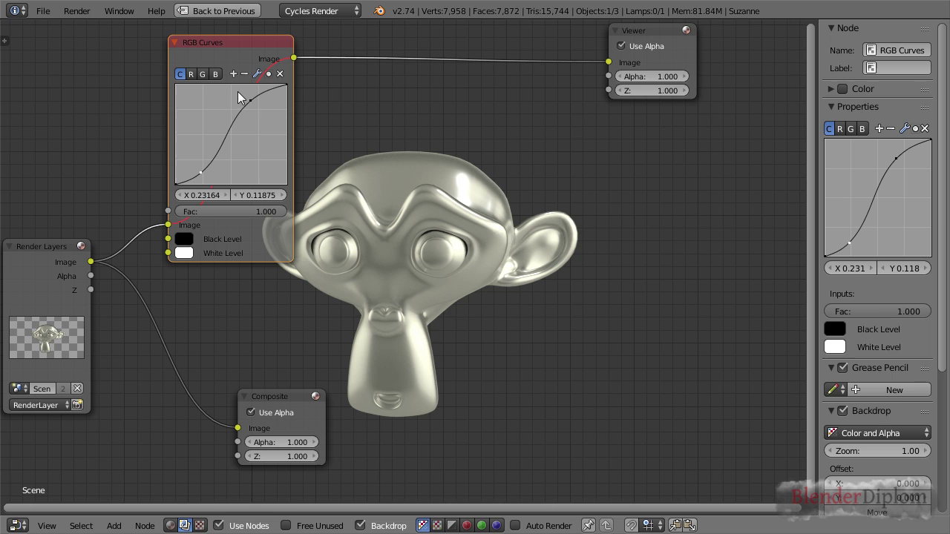
key(m)
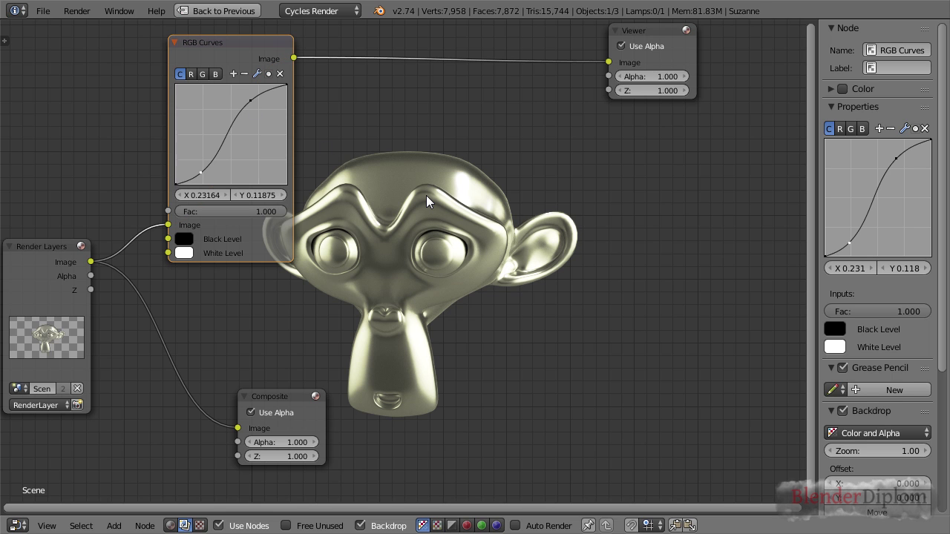
- Insert a Mix node on the link between RGB Curves and Viewer, and mute it
key(shift+a)
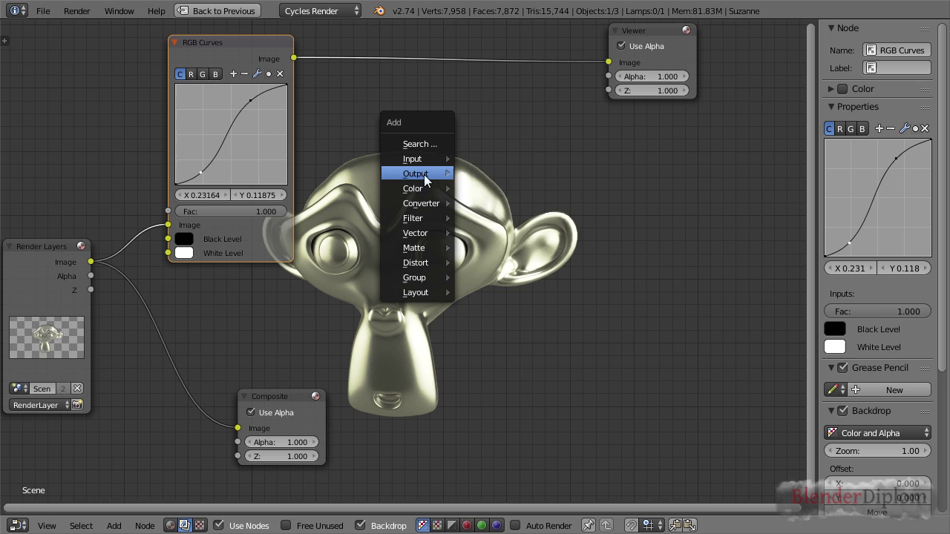
mouse_move(423, 196)
click(468, 191)
click(425, 128)
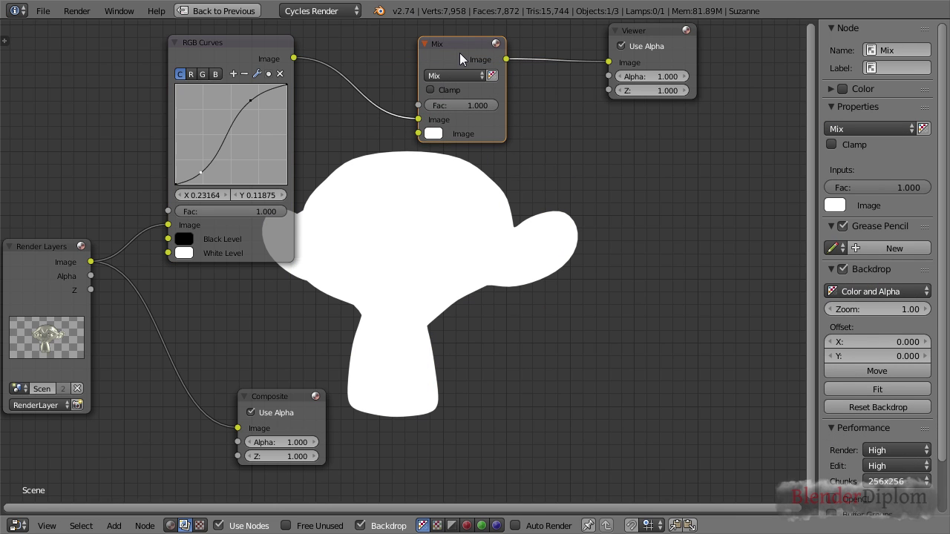
key(m)
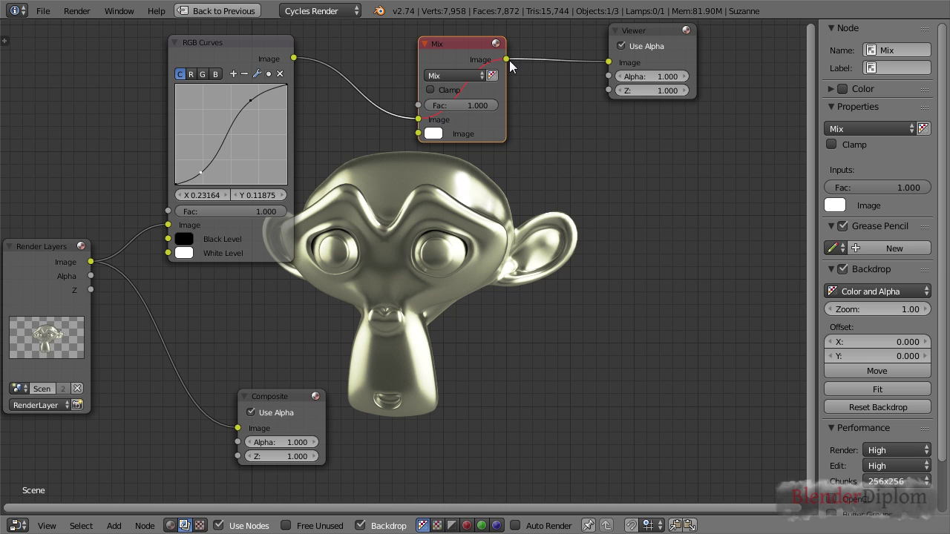
- Reroute RGB Curves to the Mix node's second image input and connect the Render Layers image to the first
mouse_move(419, 120)
mouse_down()
mouse_move(400, 130)
mouse_move(419, 133)
mouse_up()
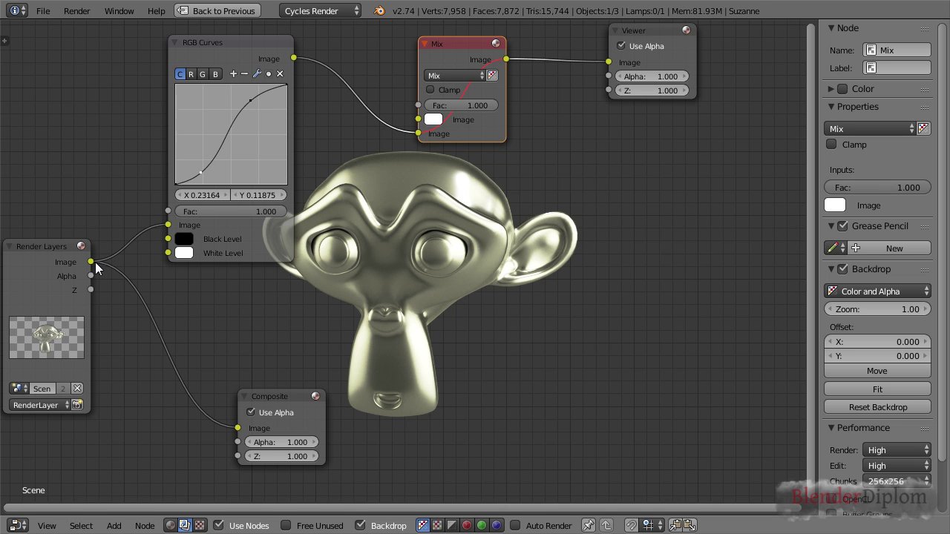
drag(90, 262, 418, 120)
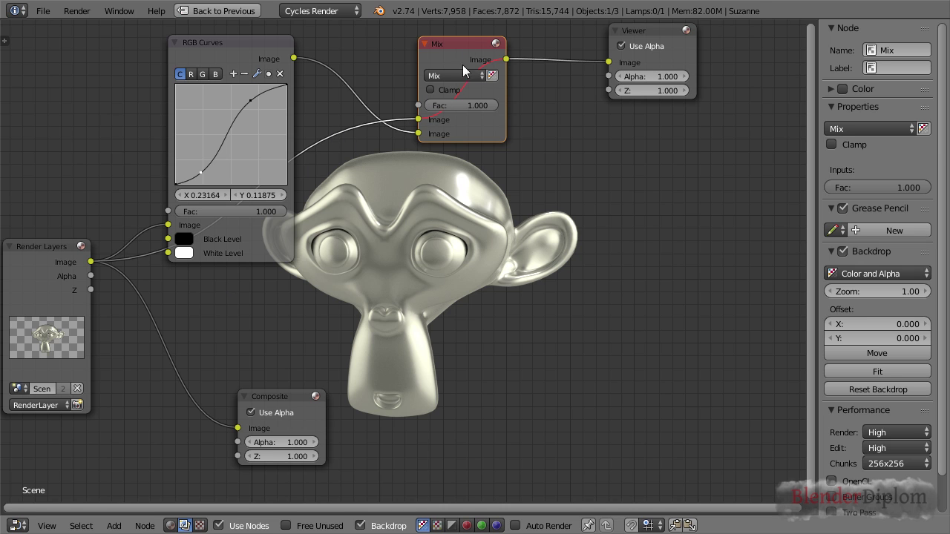
- Move the Mix node closer to Viewer, cut its link from Render Layers, and unmute it
drag(474, 43, 518, 42)
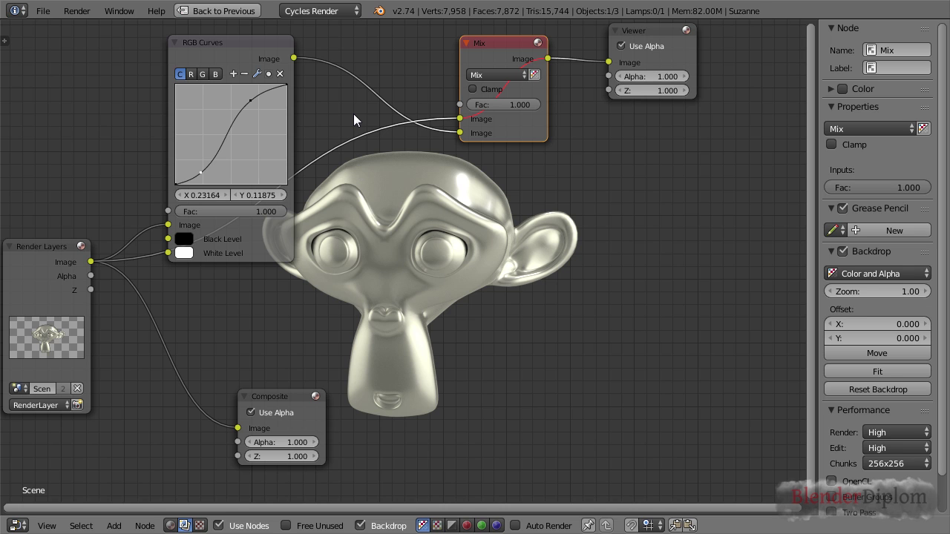
ctrl+right_drag(350, 103, 366, 189)
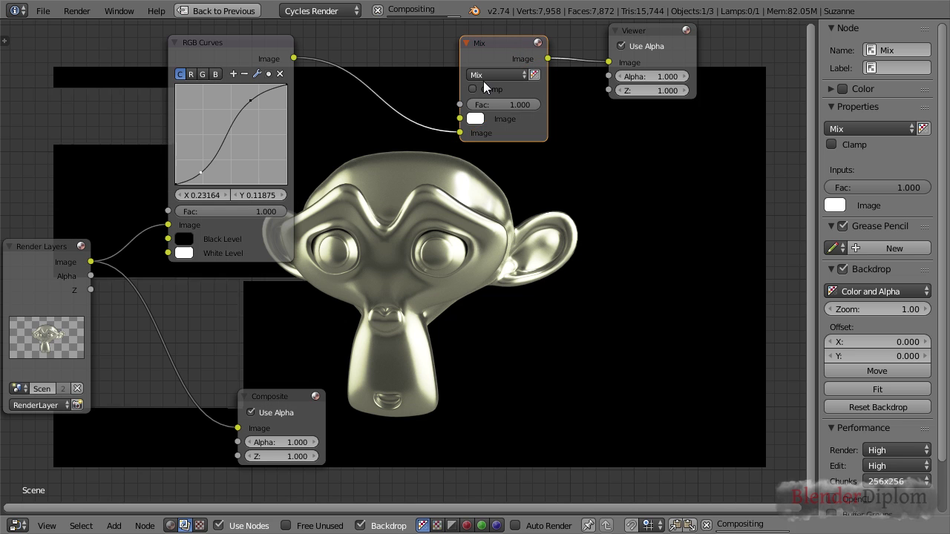
- Set the Mix node's blend type to Add and connect the Render Layers image to its second image input
click(486, 75)
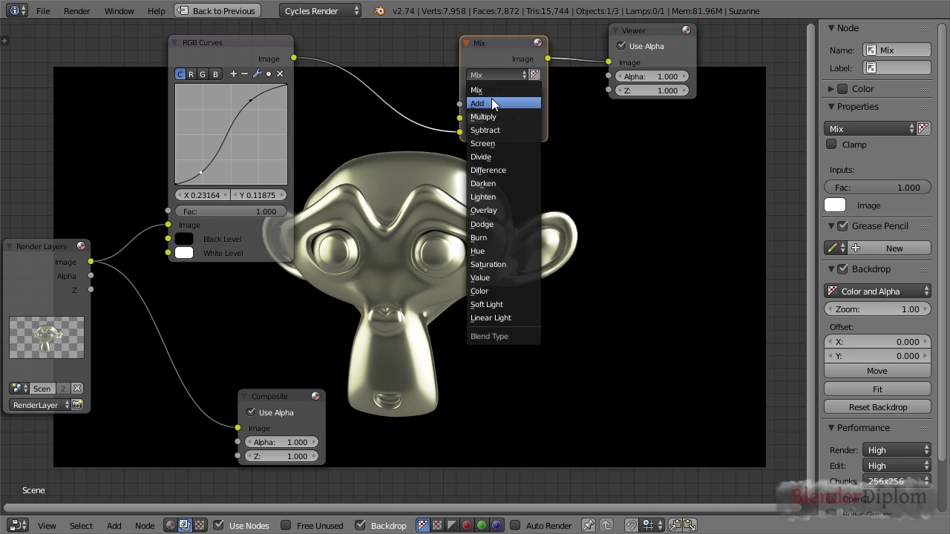
click(492, 104)
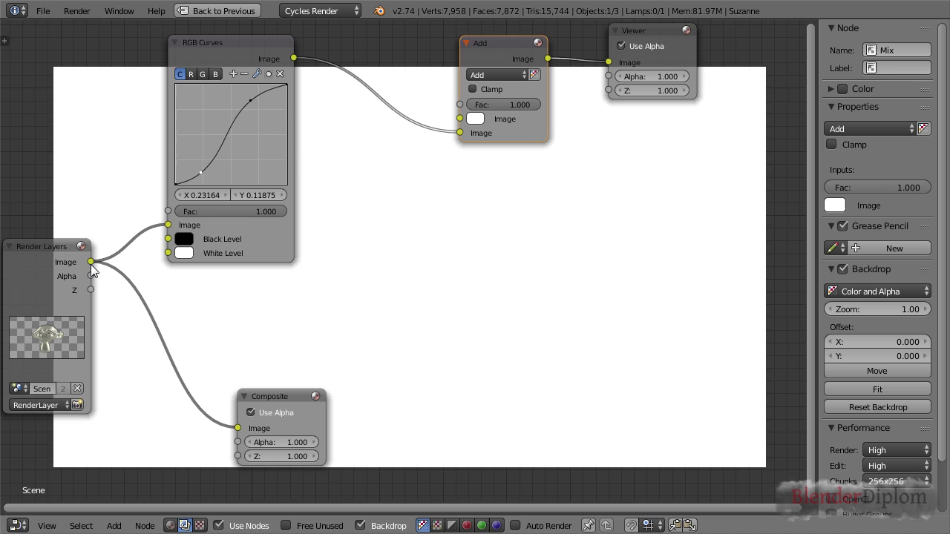
drag(90, 262, 460, 133)
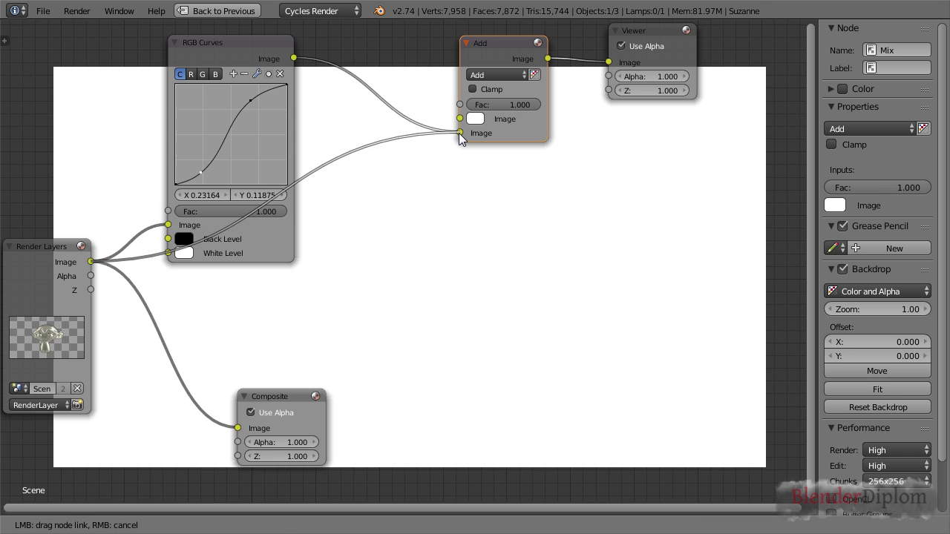
drag(459, 132, 458, 133)
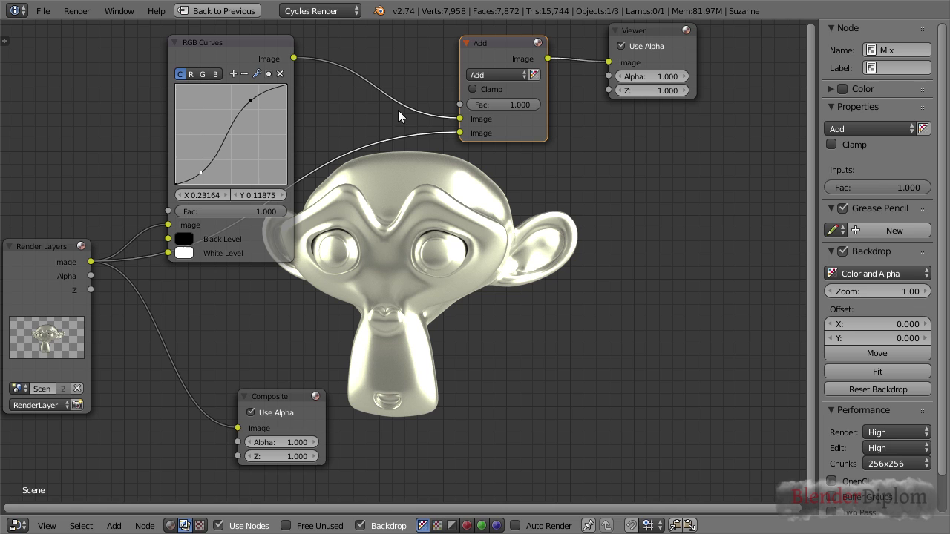
- Unlink Render Layers from the Add node and reconnect it so it feeds the first image input and RGB Curves the second
drag(462, 132, 420, 132)
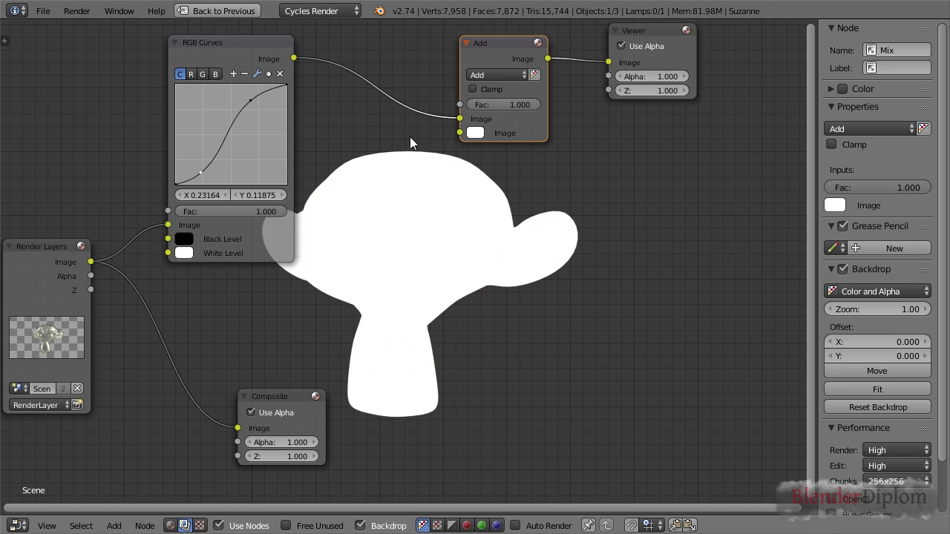
click(92, 267)
mouse_move(92, 266)
mouse_down()
mouse_move(461, 133)
mouse_move(461, 121)
mouse_move(431, 133)
mouse_move(465, 134)
mouse_up()
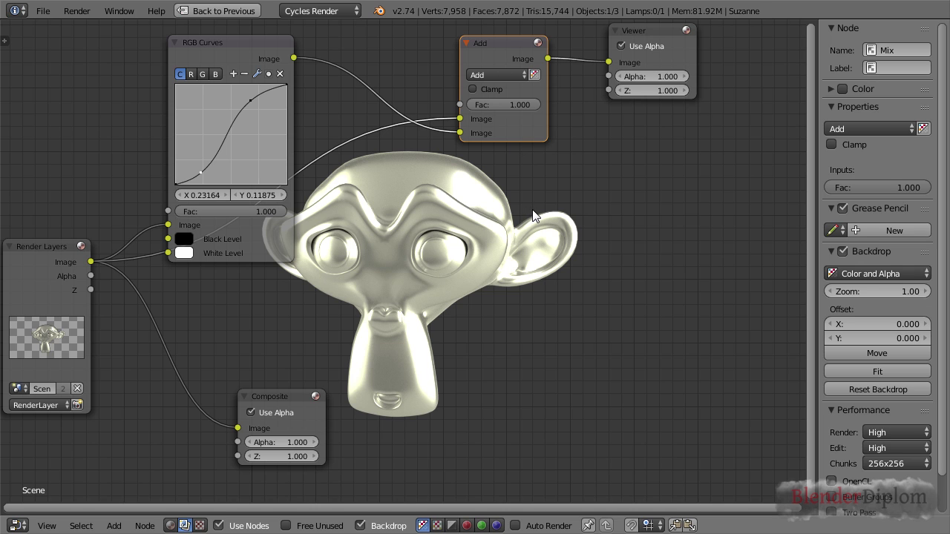
- Delete the Add node while keeping the image link to Viewer, and space out the RGB Curves and Viewer nodes
key(ctrl+x)
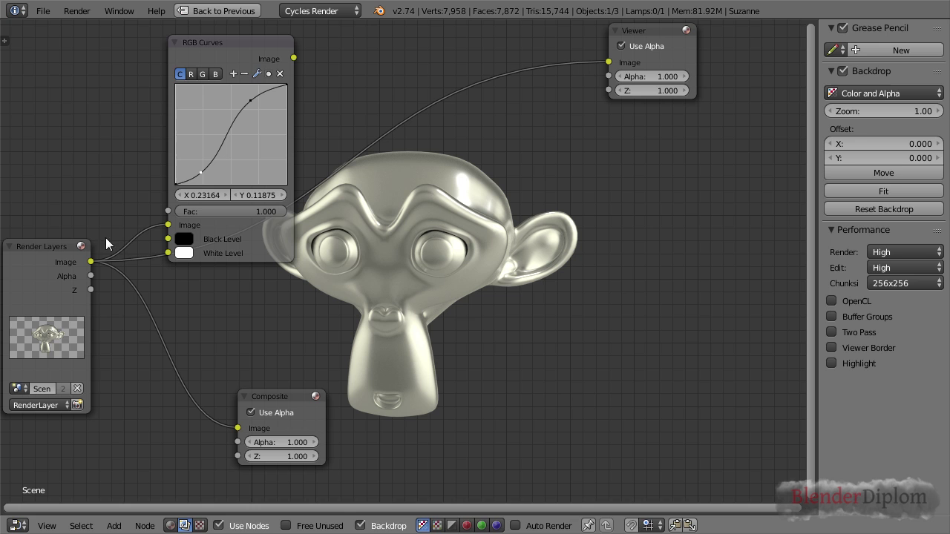
drag(260, 63, 248, 26)
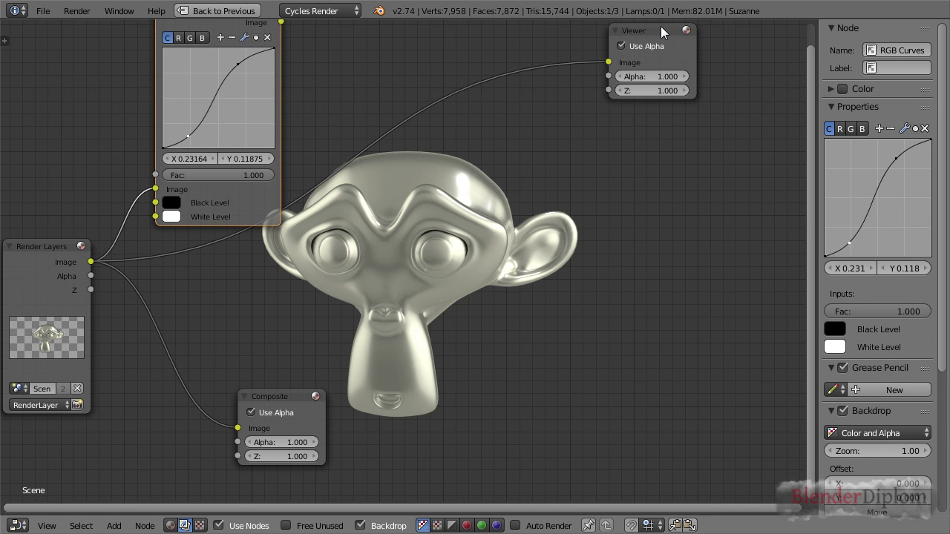
drag(661, 26, 656, 182)
middle_drag(215, 26, 239, 46)
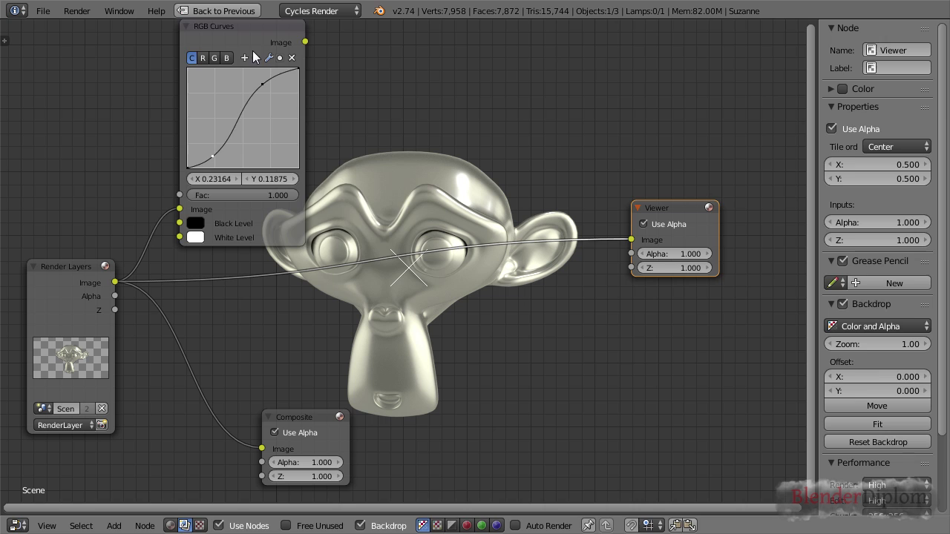
- Connect the RGB Curves image output to the Viewer node's image input
drag(261, 48, 645, 241)
scroll(370, 81, down, 2)
middle_drag(374, 106, 371, 135)
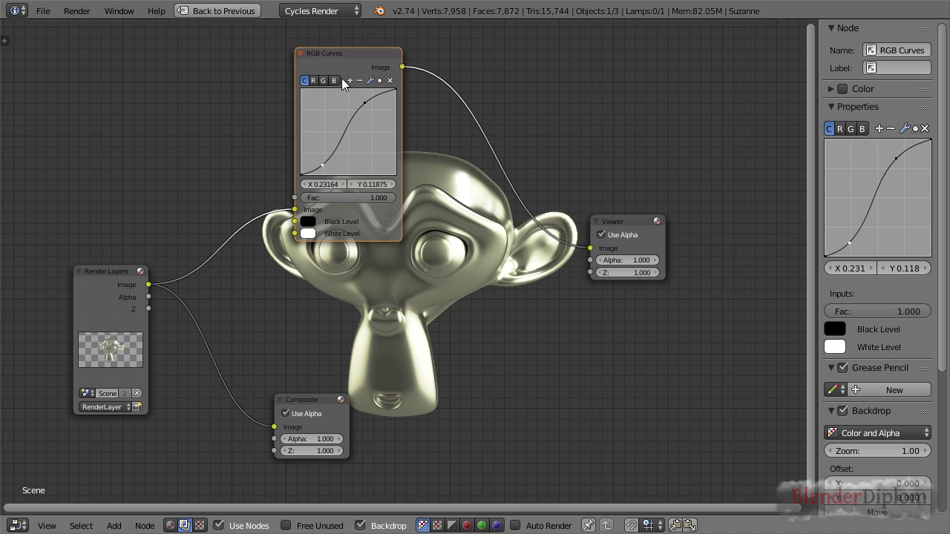
- Move RGB Curves up slightly and link the Render Layers image to its Black Level and White Level inputs
drag(337, 61, 327, 55)
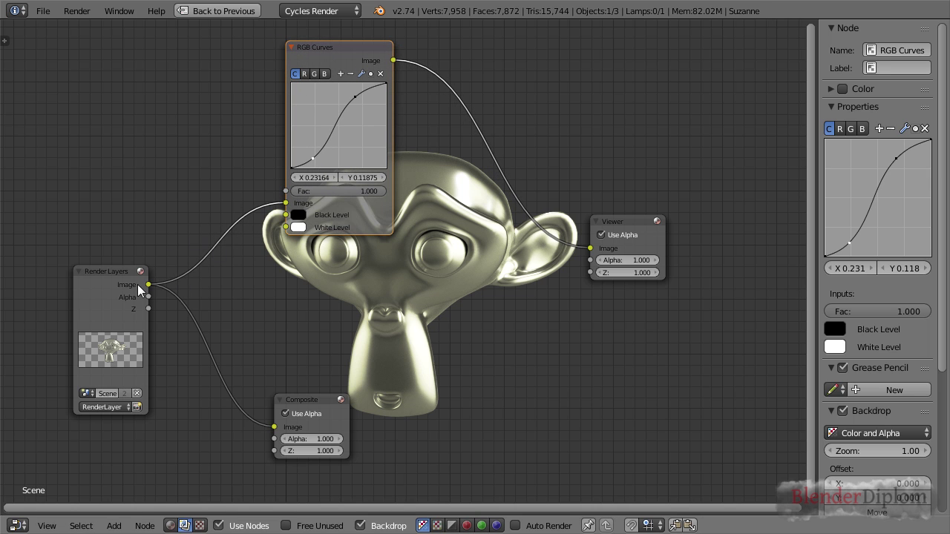
drag(149, 285, 286, 216)
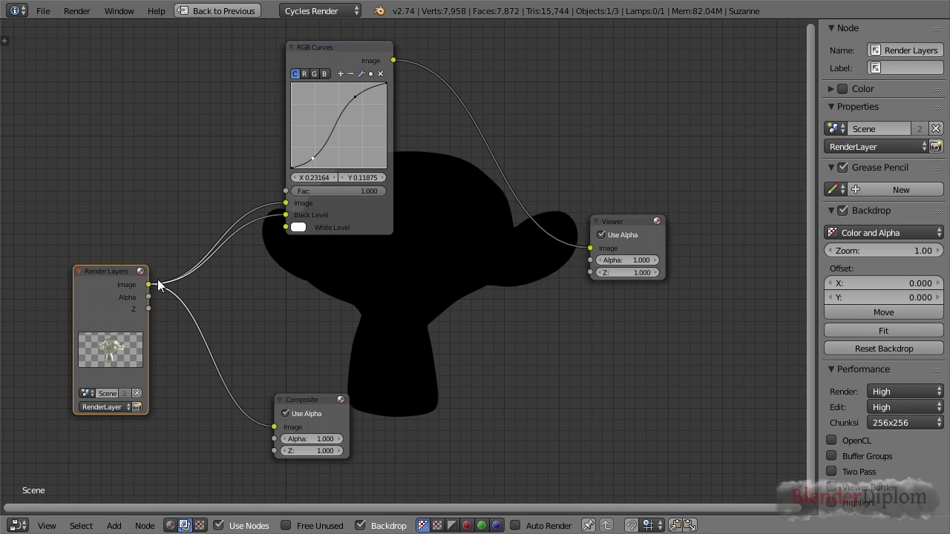
drag(153, 284, 287, 227)
- Delete the RGB Curves node with its connection preserved, and undo the deletion
click(324, 60)
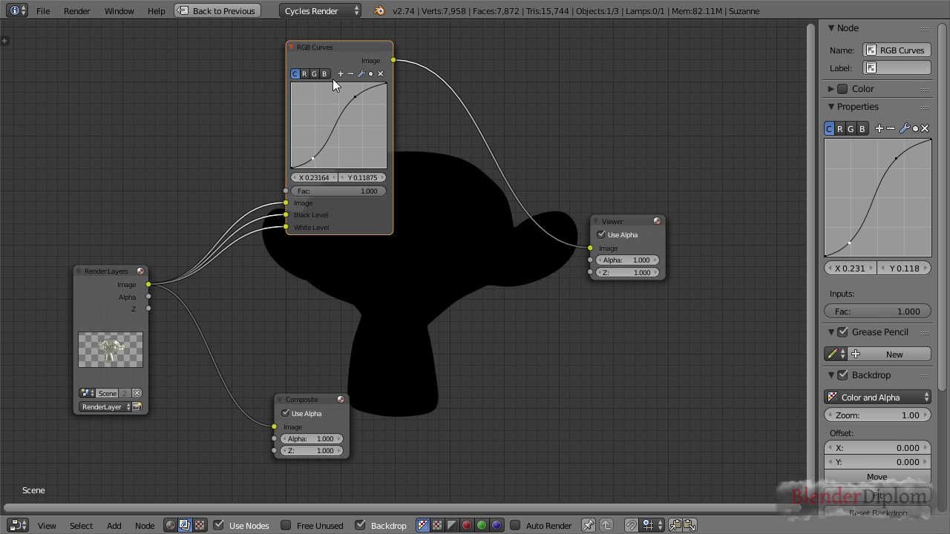
key(ctrl+x)
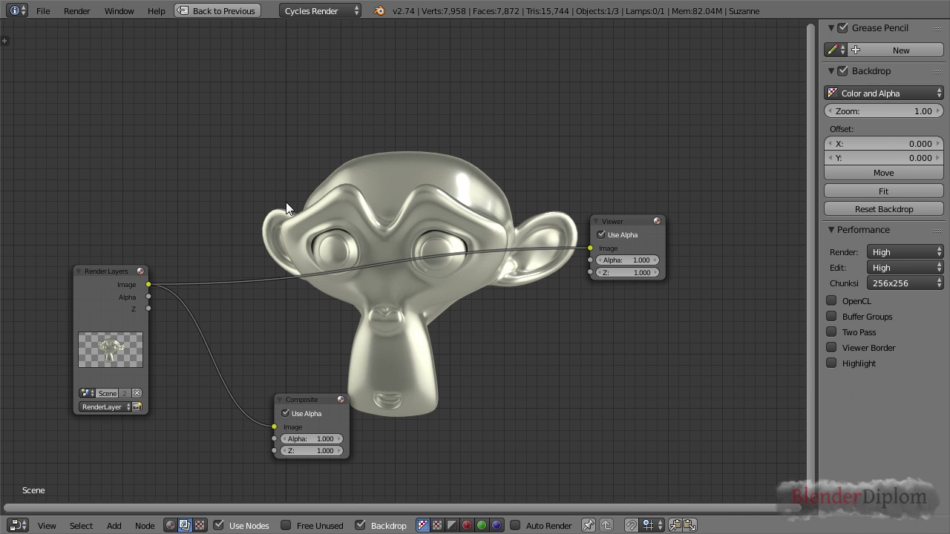
key(ctrl+z)
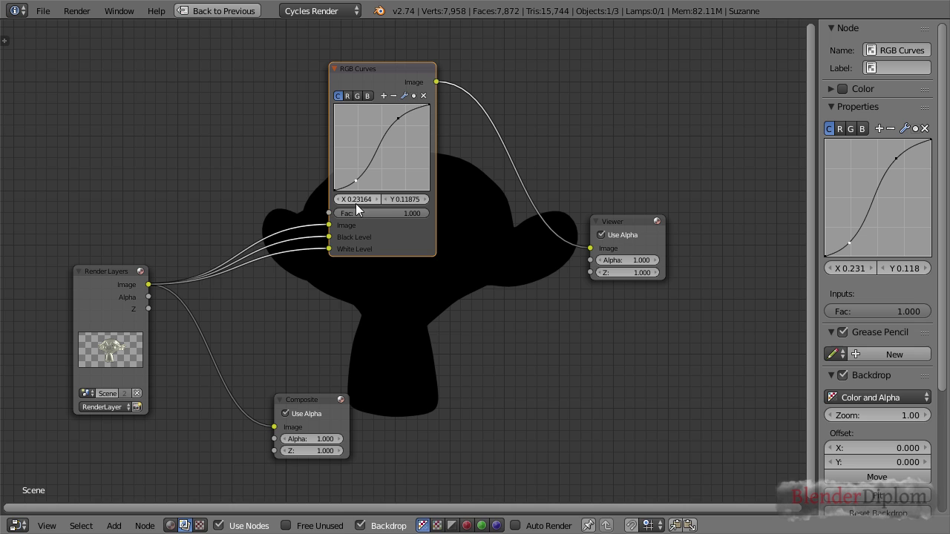
- Detach the RGB Curves node from its links and drop it back onto the link between Render Layers and Viewer
key(alt+d)
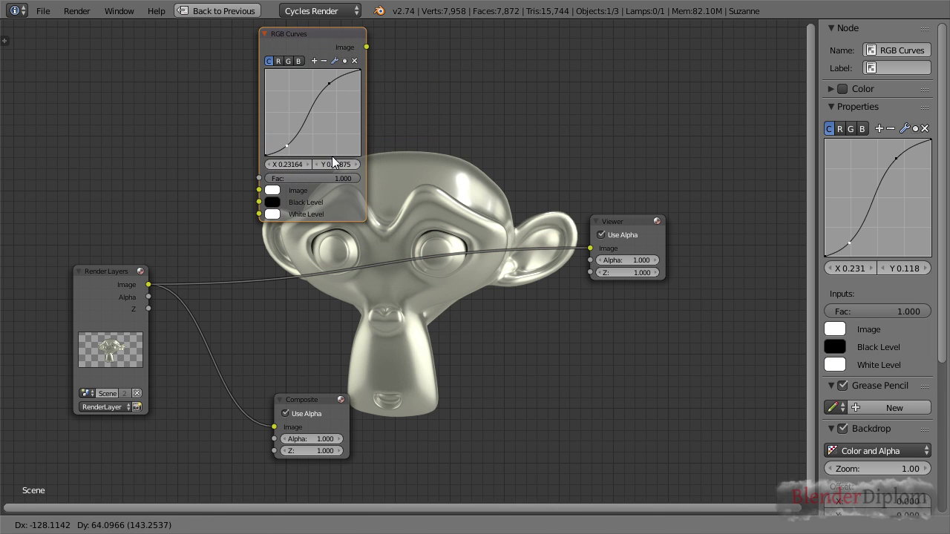
click(328, 148)
scroll(423, 172, down, 2)
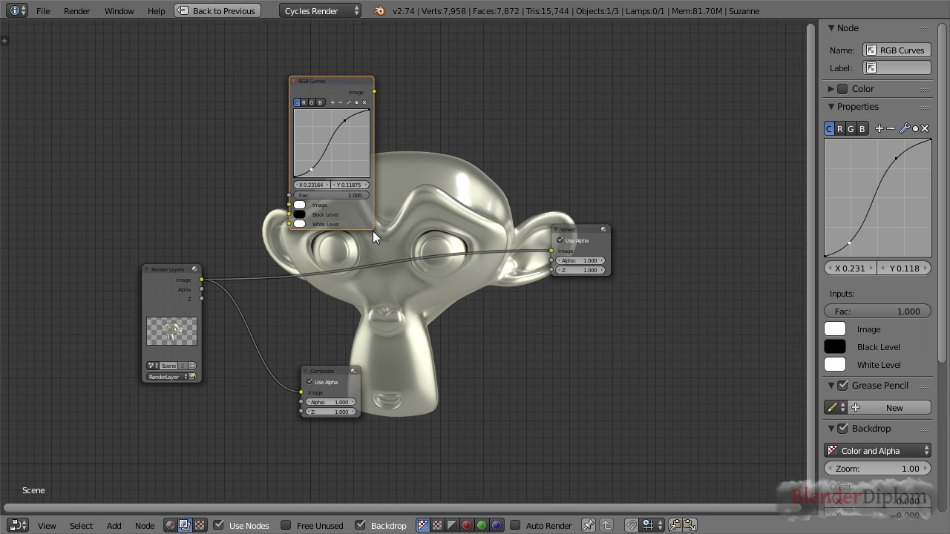
drag(319, 74, 358, 115)
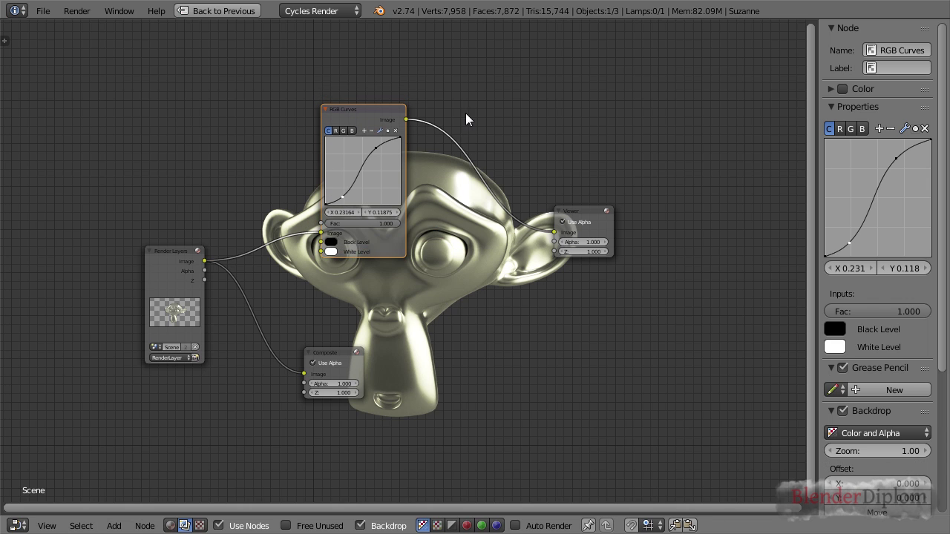
- Move the Composite node below Viewer, and detach the RGB Curves node from its links, placing it above them
drag(327, 355, 589, 301)
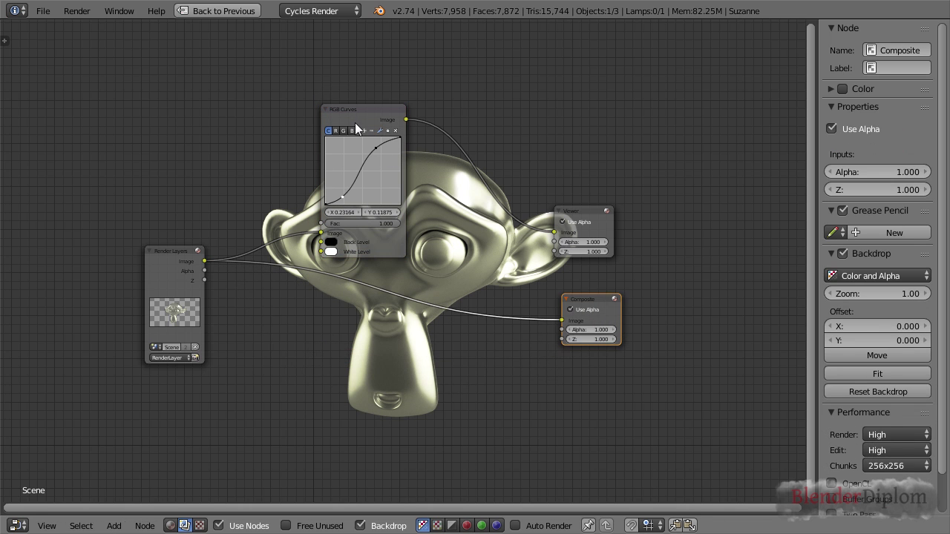
click(363, 126)
key(alt+d)
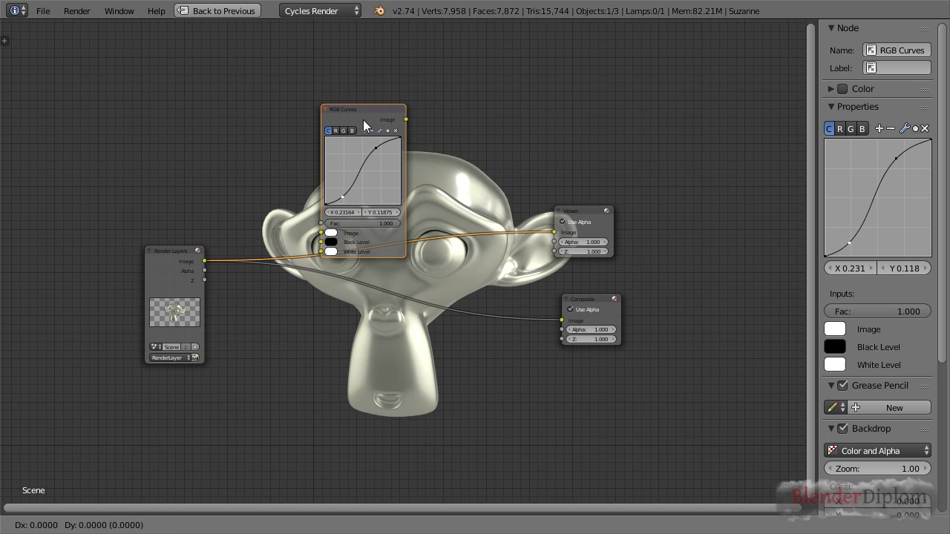
click(363, 119)
key(alt+d)
alt+drag(361, 134, 327, 87)
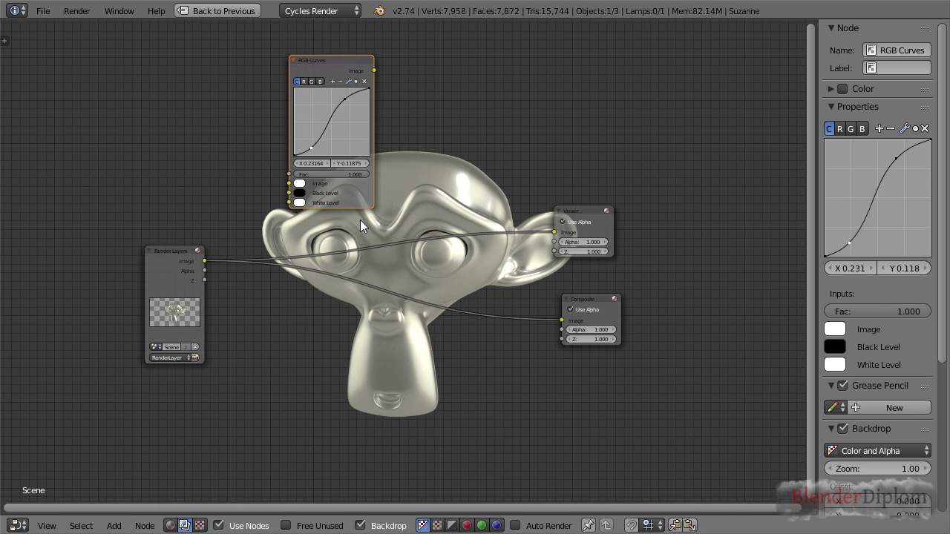
- Move the Viewer node up slightly and connect the Render Layers image to the RGB Curves image input
scroll(360, 220, up, 1)
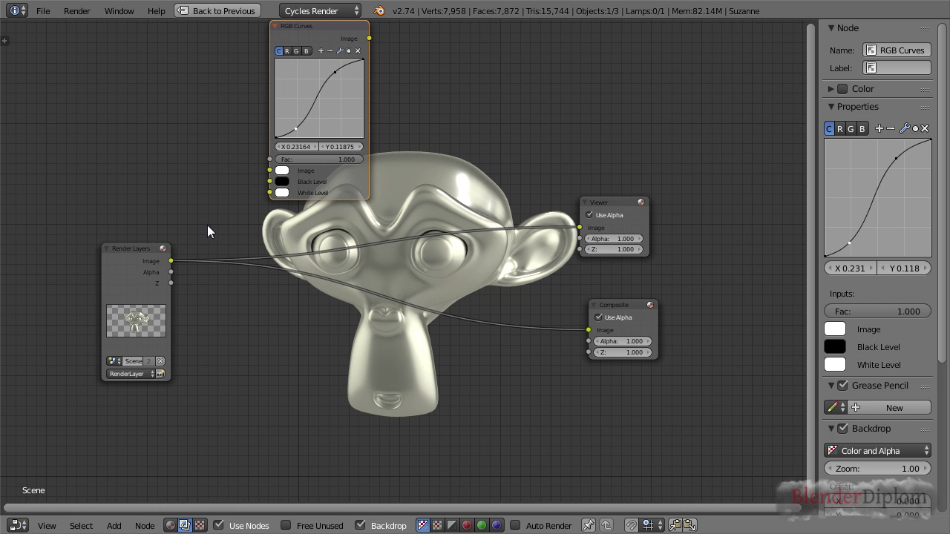
drag(601, 204, 607, 176)
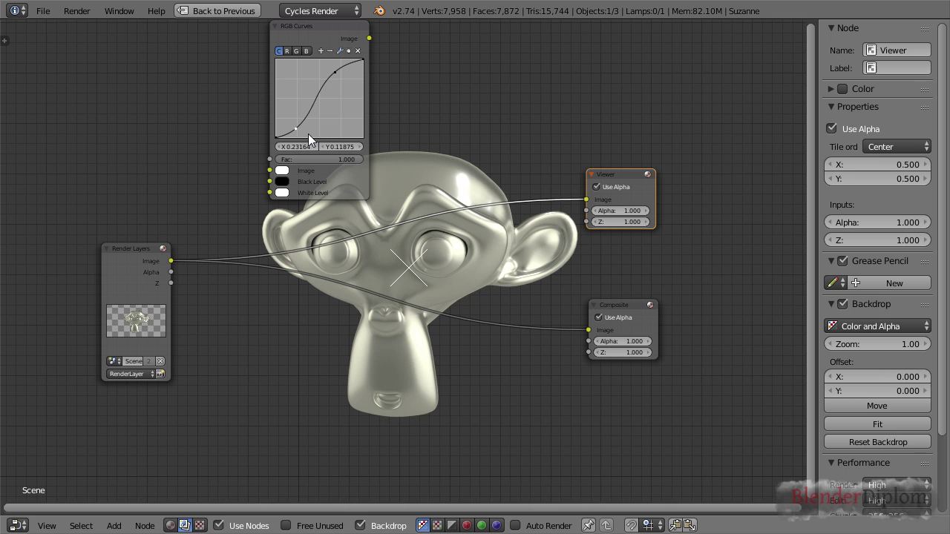
drag(178, 260, 270, 170)
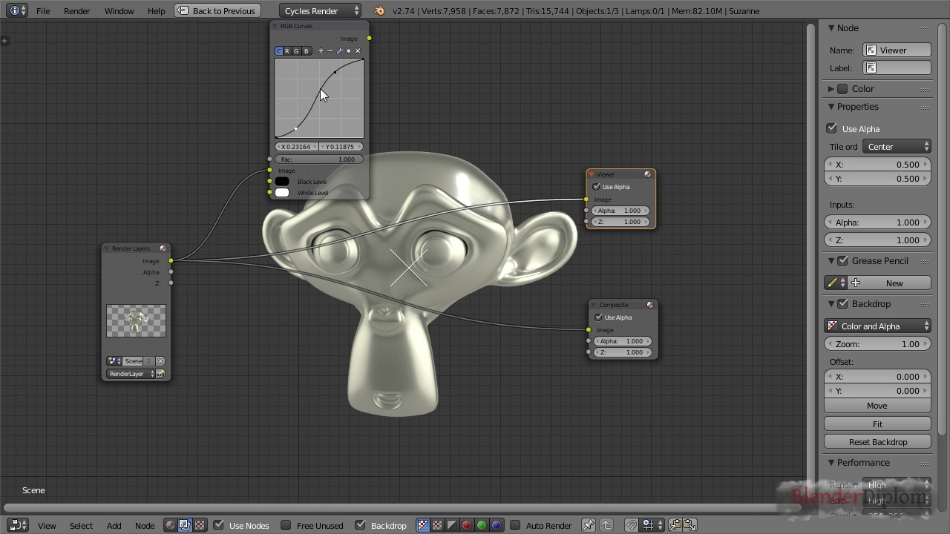
- Duplicate the RGB Curves node without its links, place the copy beside the original, and delete the copy
click(327, 28)
key(shift+d)
click(520, 50)
scroll(443, 213, down, 1)
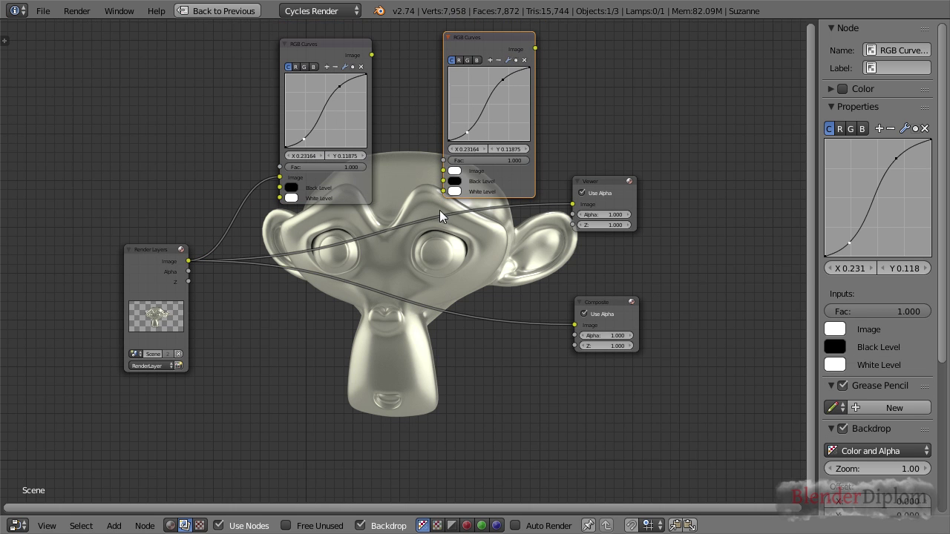
key(x)
- Duplicate the original RGB Curves node with its Render Layers input link kept, and place the copy below it
click(300, 46)
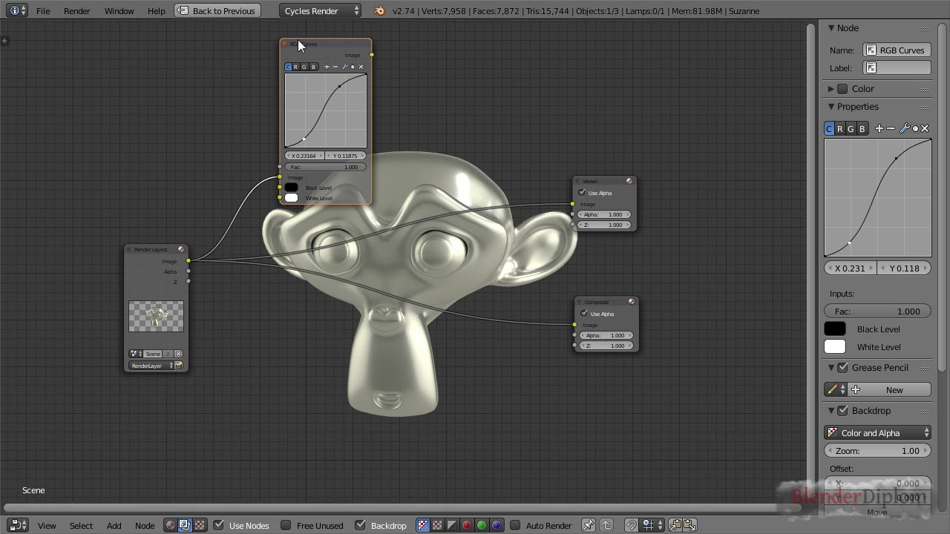
middle_drag(307, 107, 303, 120)
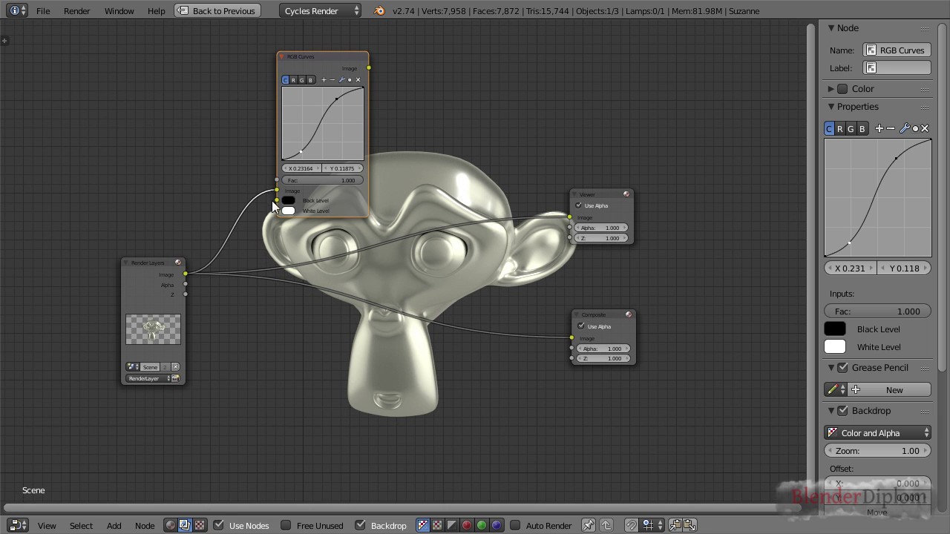
middle_drag(354, 95, 357, 52)
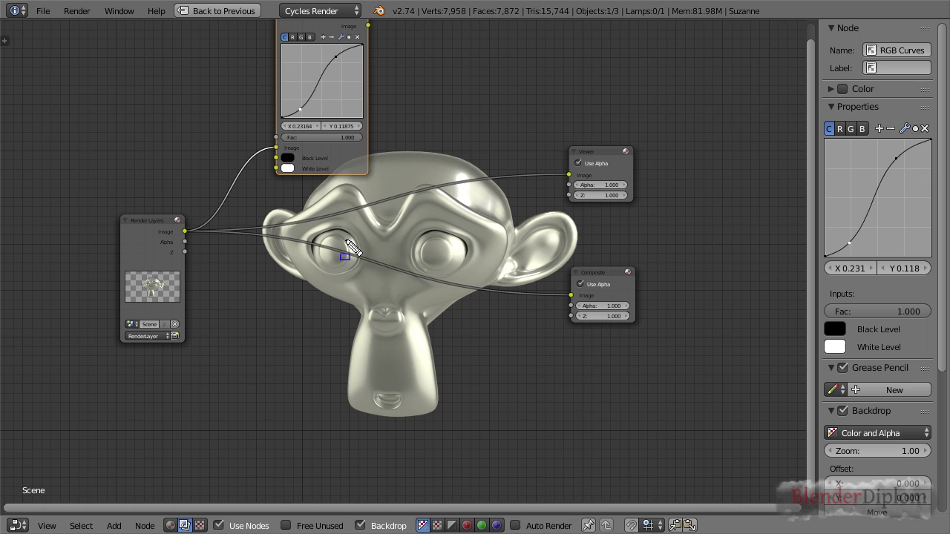
key(shift+d)
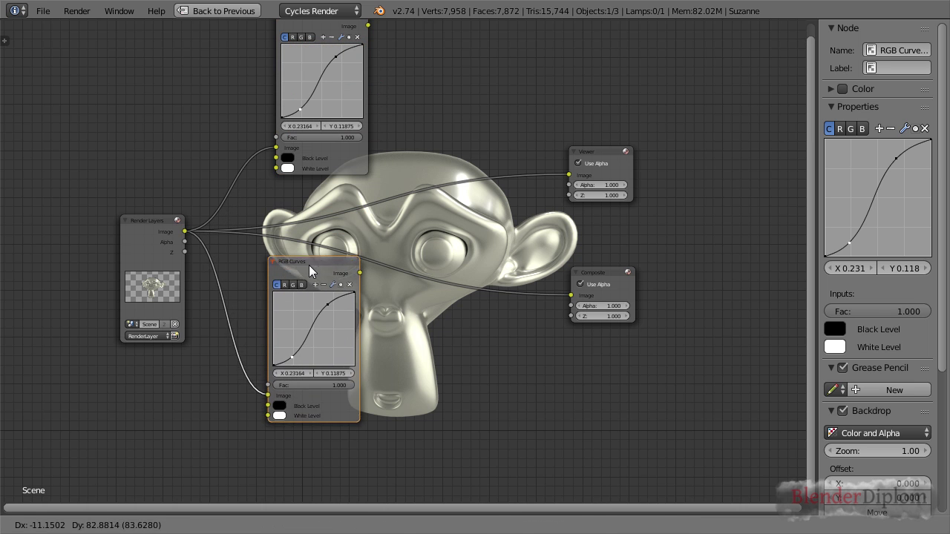
click(319, 298)
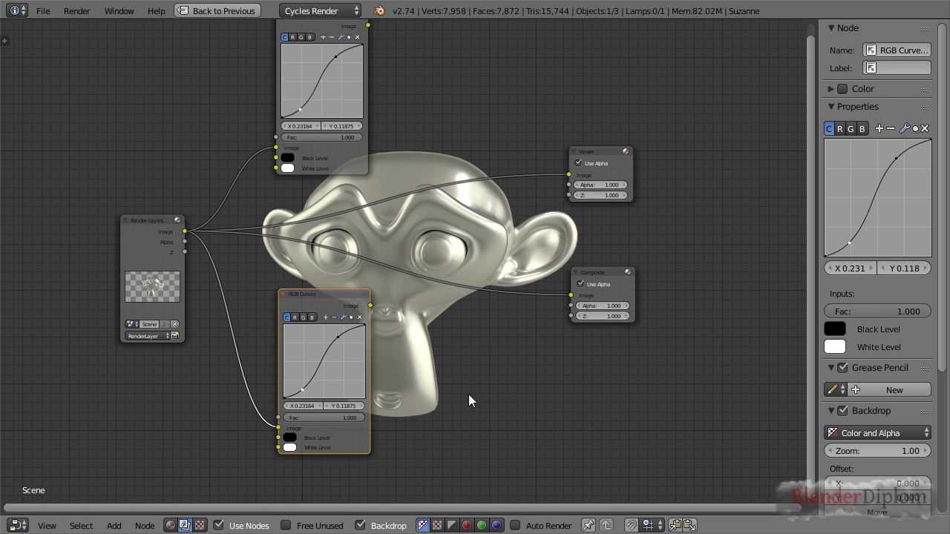
- Move the duplicated RGB Curves node slightly up and closer to Render Layers
middle_drag(459, 394, 389, 373)
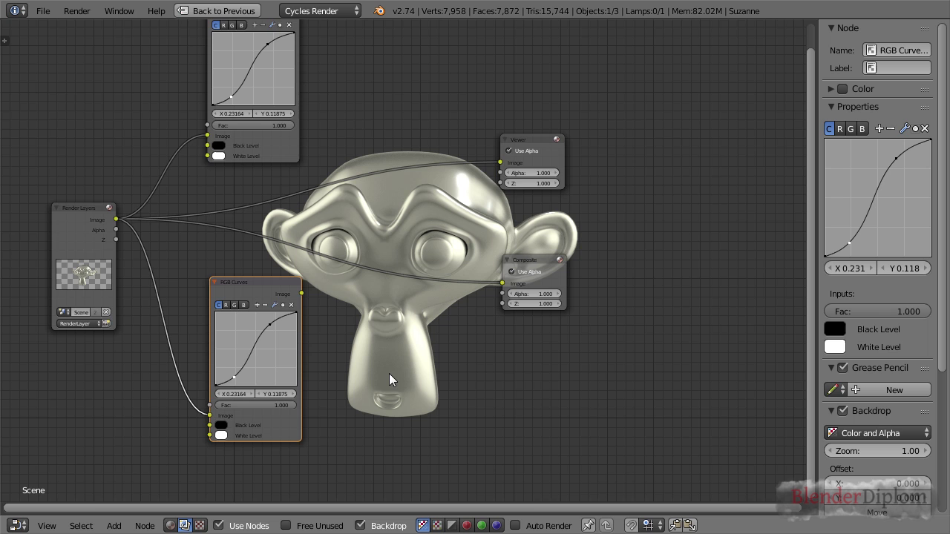
scroll(380, 297, down, 1)
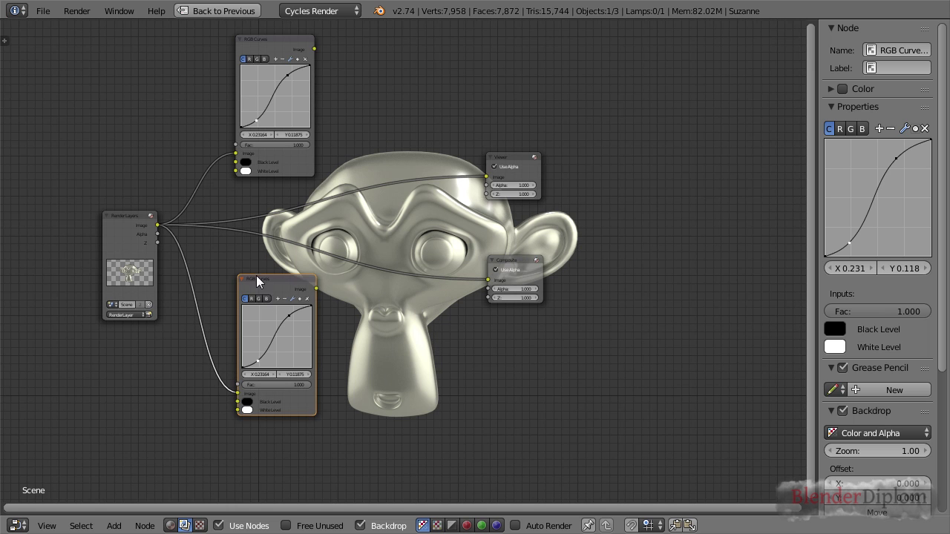
key(g)
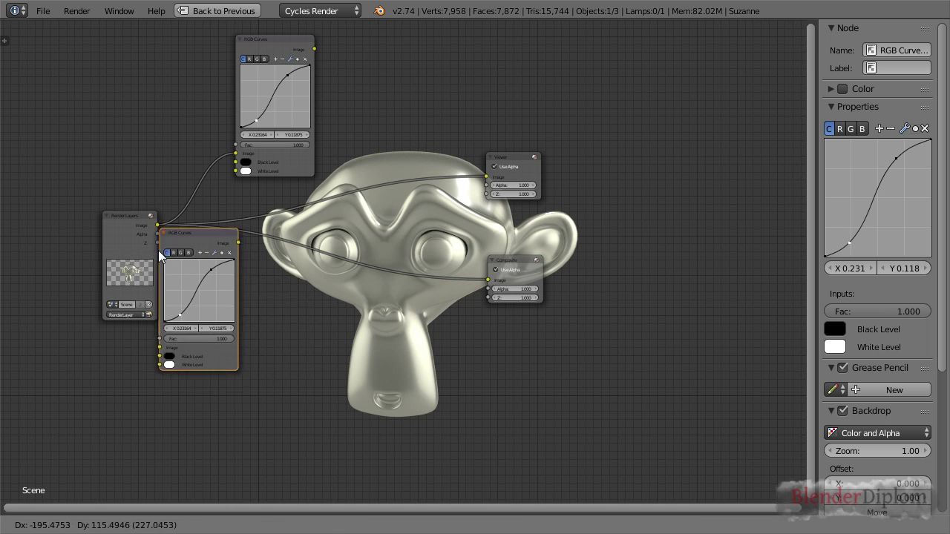
click(216, 278)
- Select both RGB Curves nodes, Viewer and Composite together, and move them farther away from Render Layers
shift+click(260, 40)
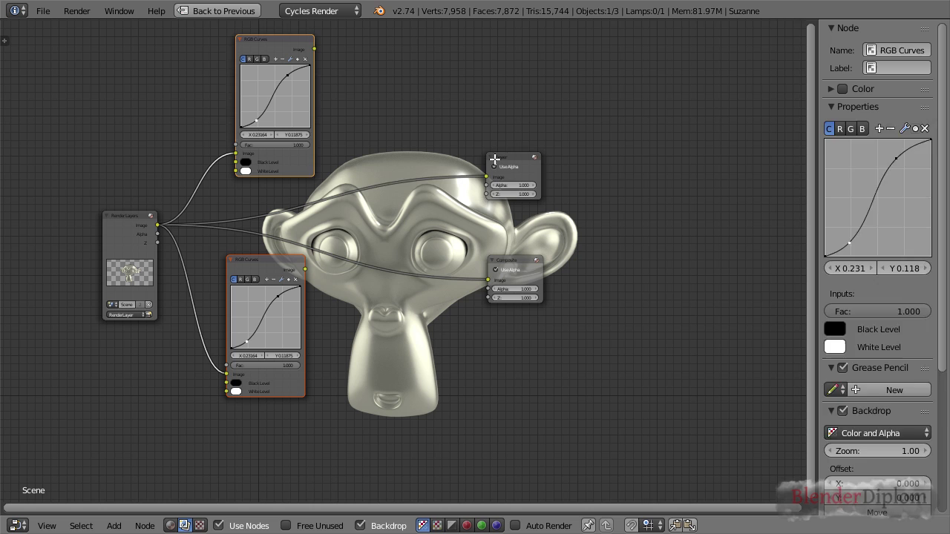
shift+click(501, 156)
shift+click(506, 260)
key(g)
click(433, 298)
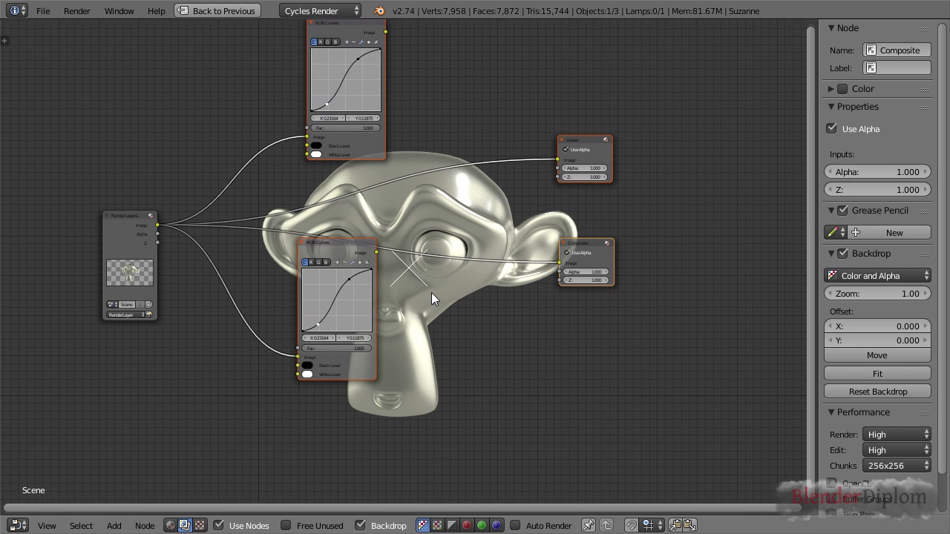
- Select both RGB Curves nodes, Viewer and Composite together, and move them back closer to Render Layers
scroll(328, 213, down, 1)
key(a)
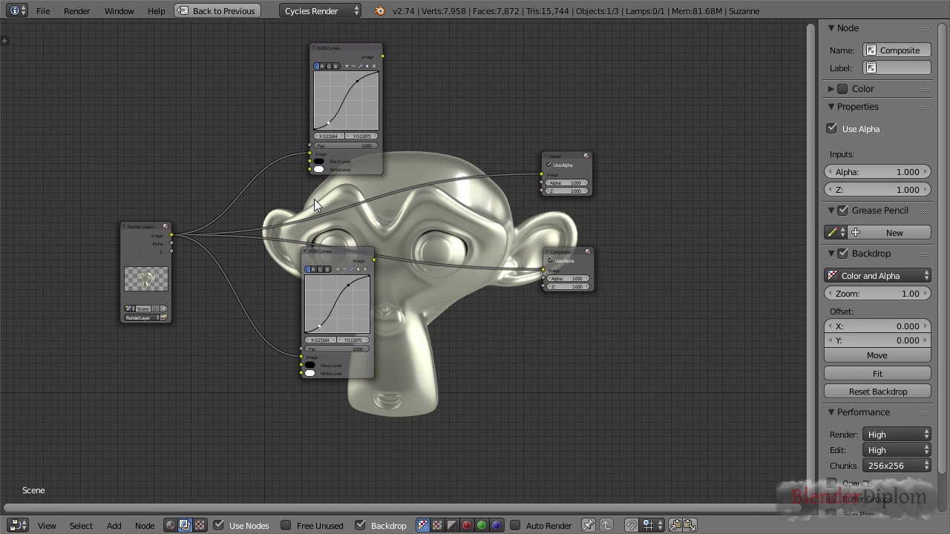
key(b)
drag(231, 34, 680, 412)
key(g)
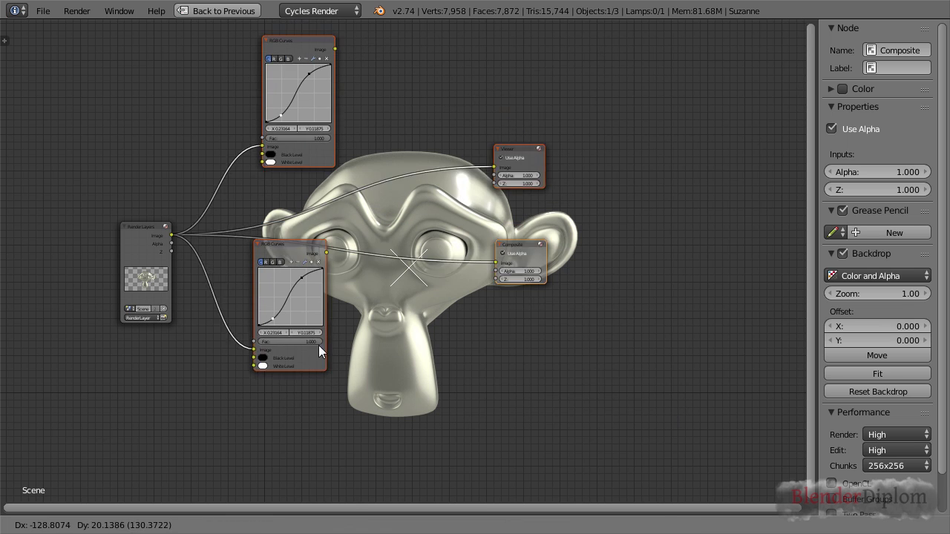
click(338, 321)
- Spread out the nodes by moving Viewer higher and shifting the upper RGB Curves node toward Render Layers
drag(299, 215, 291, 270)
drag(145, 239, 37, 214)
middle_drag(211, 235, 307, 242)
drag(643, 122, 662, 67)
middle_drag(440, 49, 434, 83)
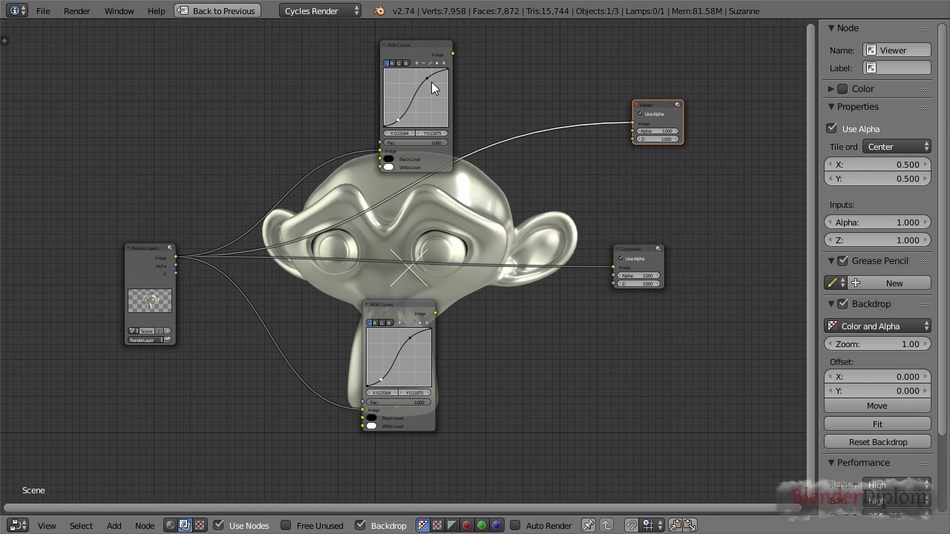
drag(408, 46, 377, 43)
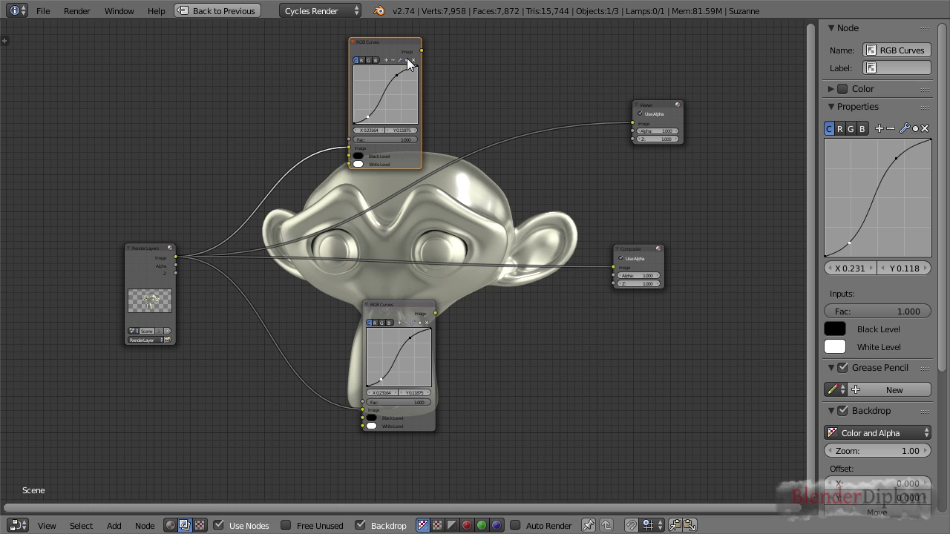
- Link the upper RGB Curves node's Image output to the Viewer and shift the node closer to the Viewer
drag(421, 52, 633, 122)
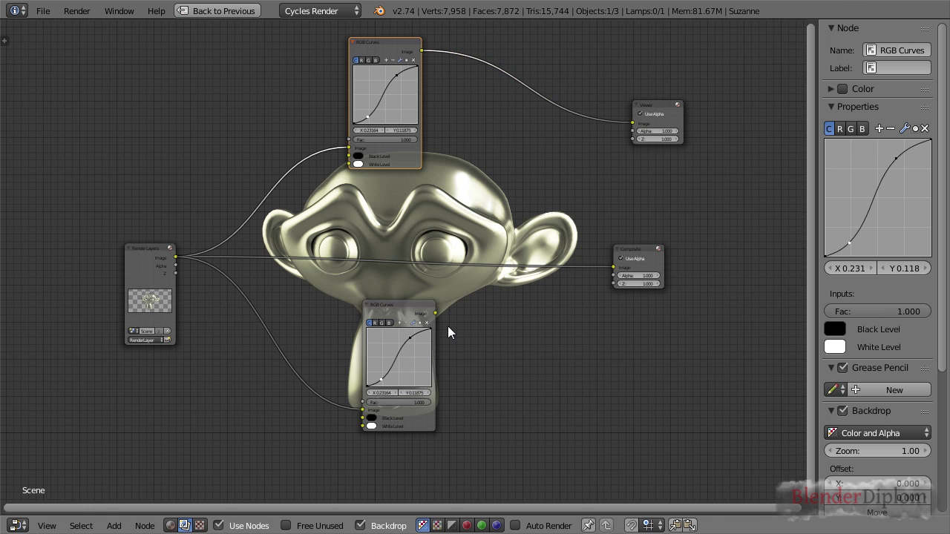
key(g)
click(463, 329)
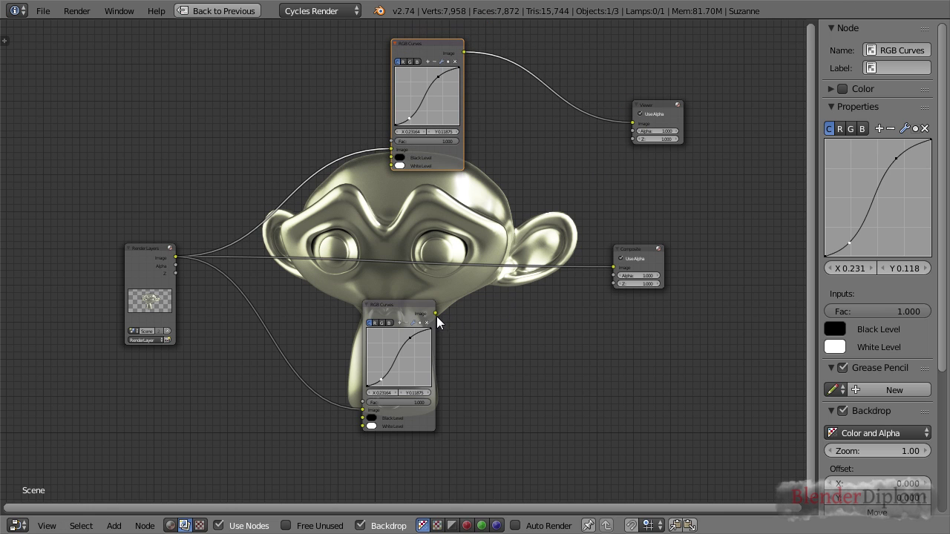
- Link the lower RGB Curves node's output to Composite, and space that node and Render Layers farther apart
drag(436, 315, 614, 268)
drag(403, 313, 434, 224)
drag(147, 269, 79, 267)
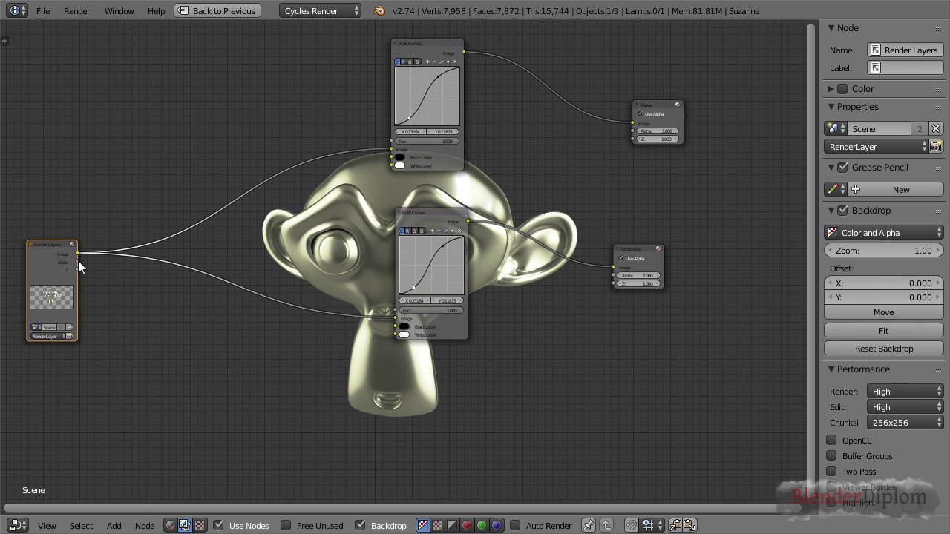
middle_drag(176, 285, 266, 278)
key(shift+a)
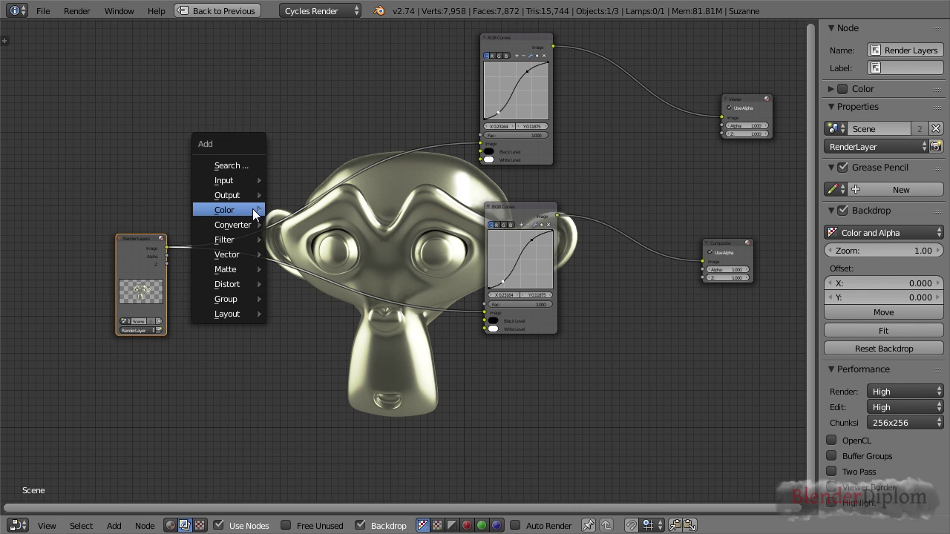
mouse_move(253, 210)
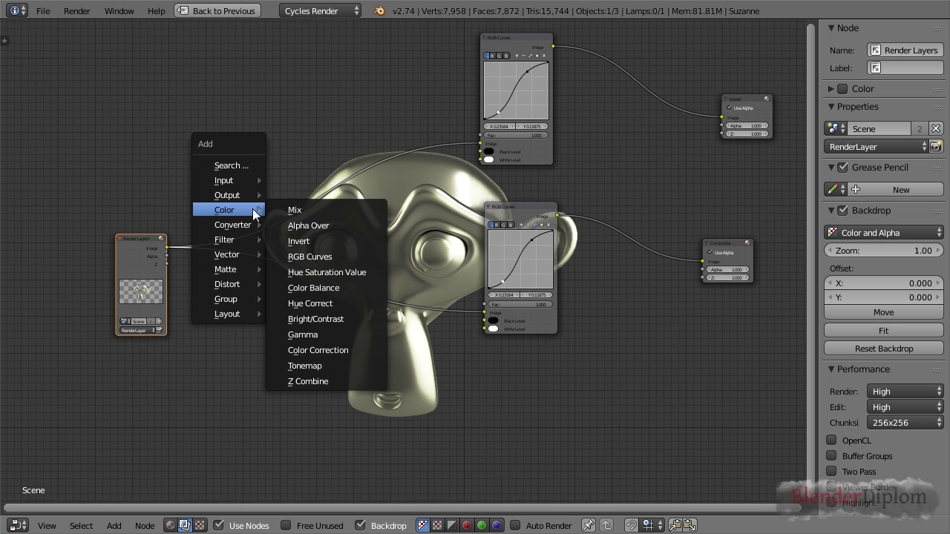
click(351, 350)
click(245, 182)
- Add a Color Balance node above the Render Layers links and move Render Layers farther away from the other nodes
key(shift+a)
mouse_move(252, 187)
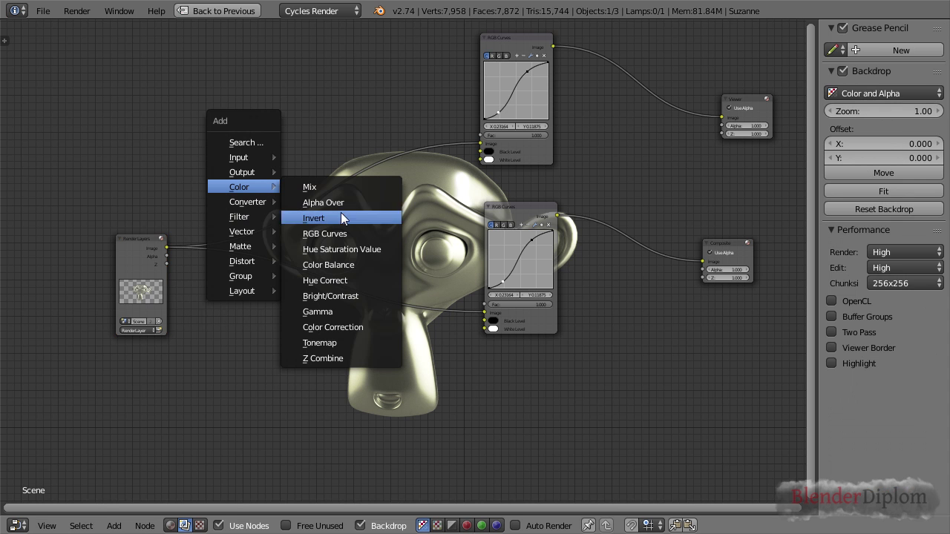
click(356, 265)
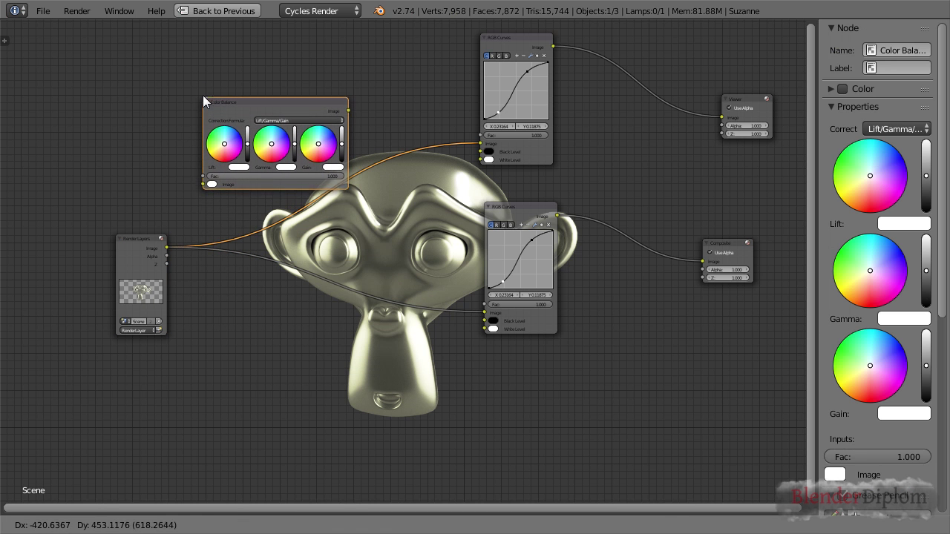
click(200, 61)
drag(151, 237, 103, 245)
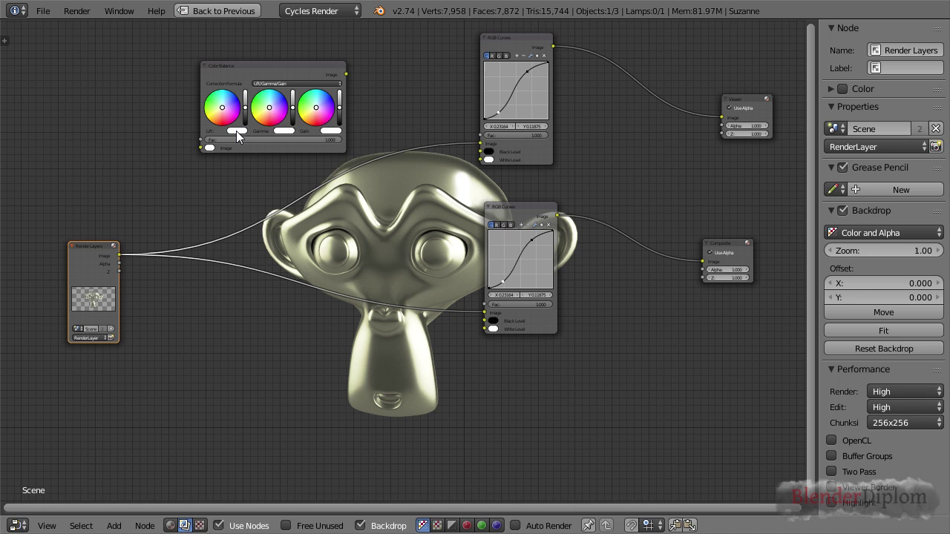
- Insert Color Balance between Render Layers and both RGB Curves nodes, and detach it from its links again
drag(274, 70, 278, 132)
drag(347, 141, 484, 312)
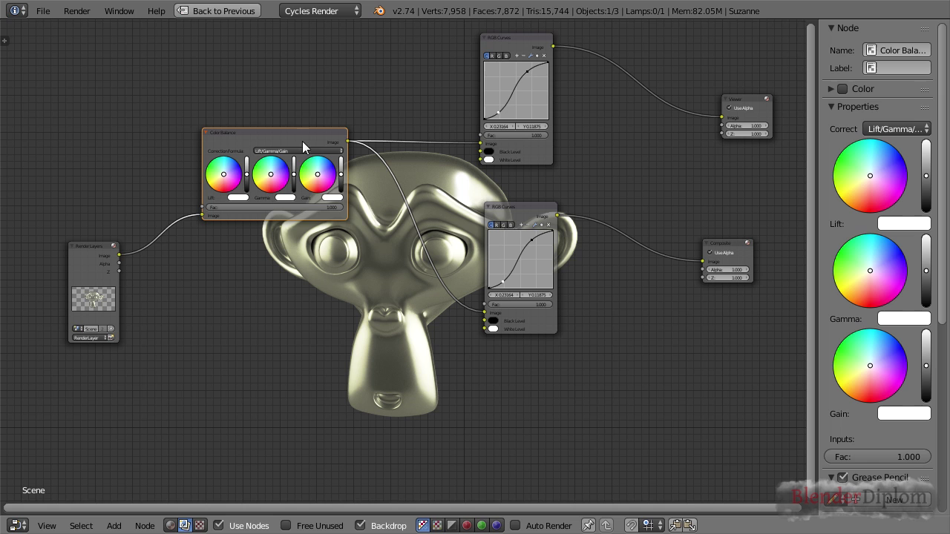
key(alt+d)
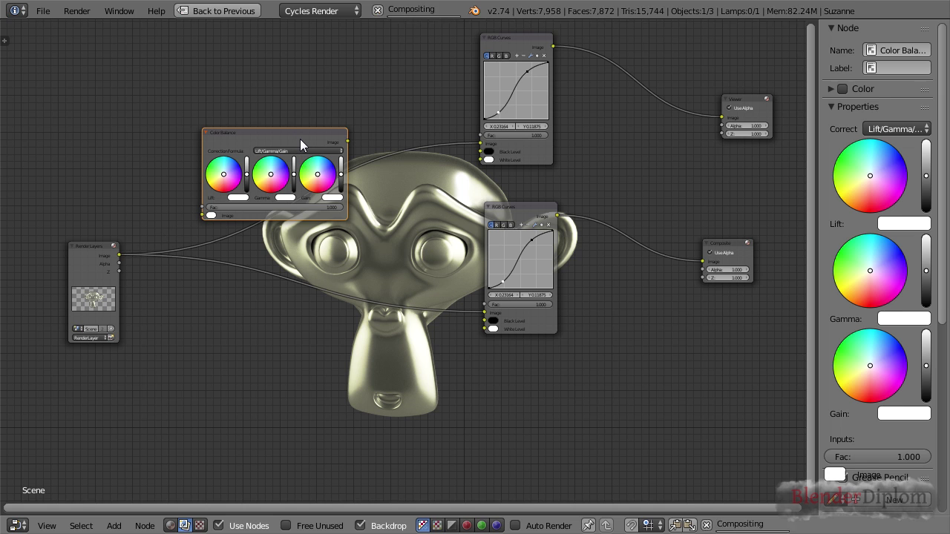
click(229, 83)
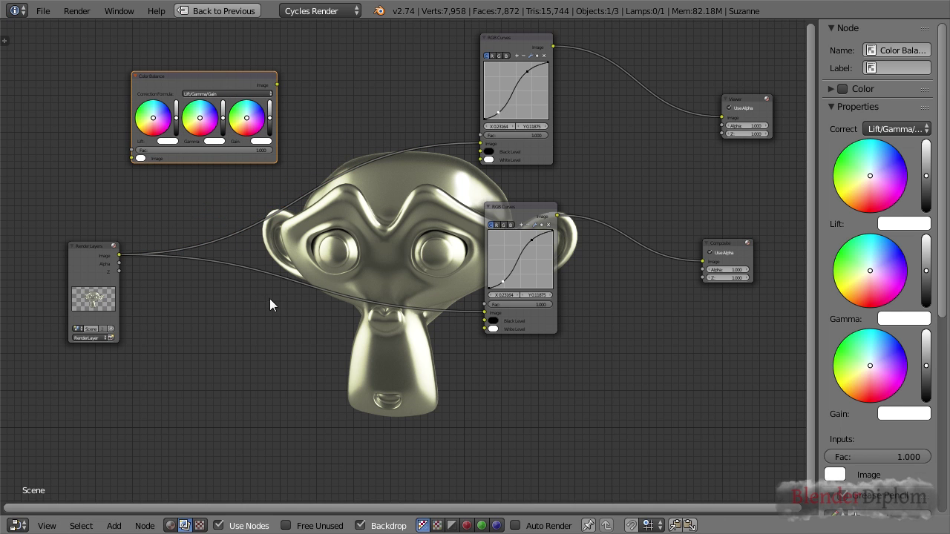
- Join both Render Layers links in one reroute point, and insert Color Balance between Render Layers and that point
ctrl+right_drag(312, 153, 304, 330)
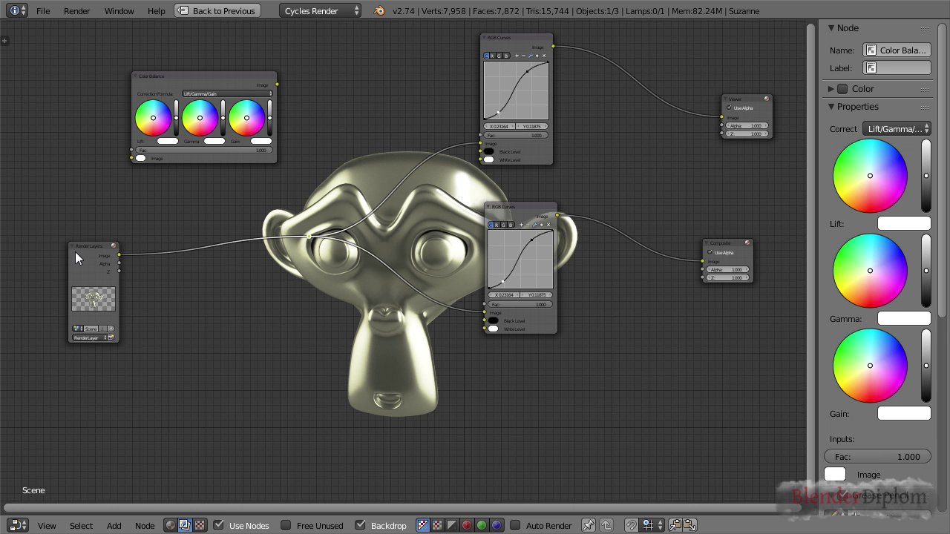
drag(75, 252, 44, 248)
drag(156, 92, 143, 221)
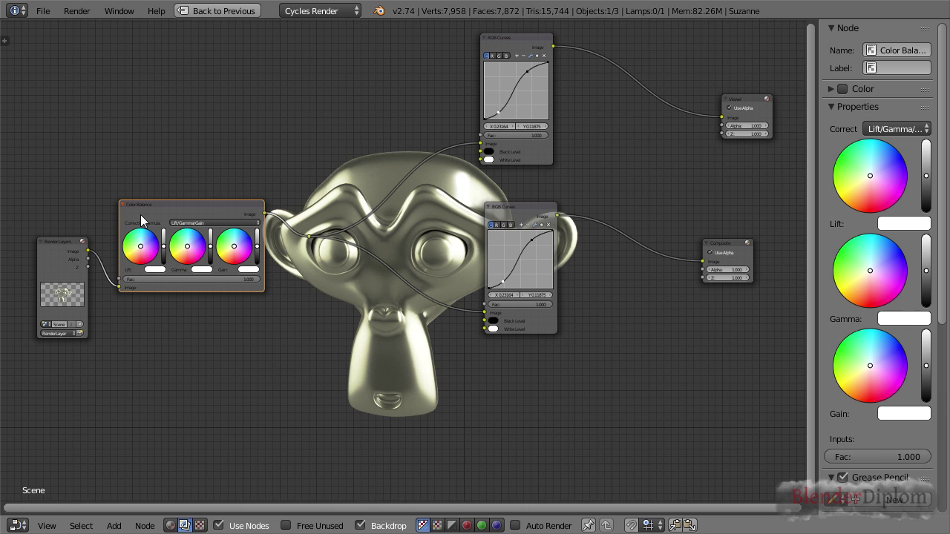
- Tint the Color Balance node's Gain toward light cyan
middle_drag(179, 275, 238, 268)
scroll(255, 267, up, 1)
drag(292, 229, 293, 227)
middle_drag(443, 288, 357, 317)
scroll(441, 109, down, 3)
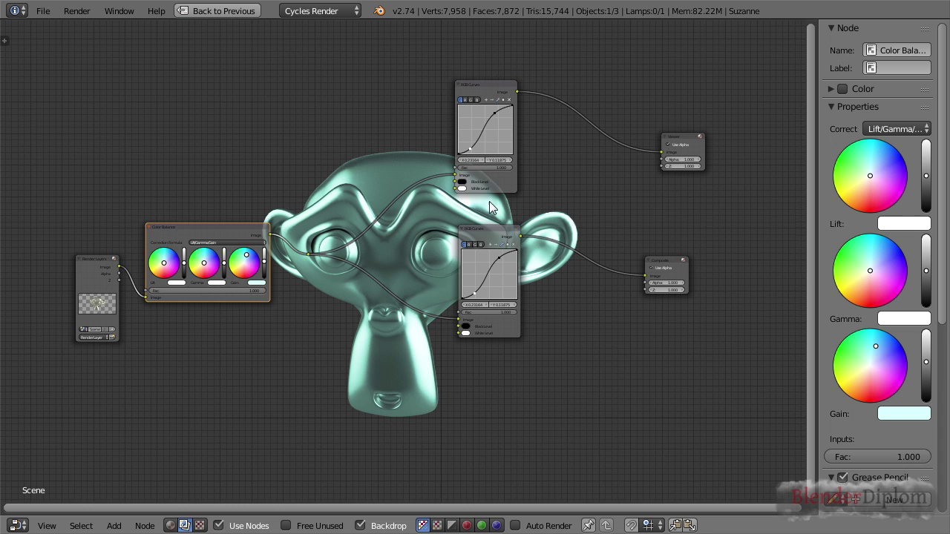
- Add a Frame node from the Layout category and place it above the Color Balance node
middle_drag(490, 200, 432, 187)
scroll(423, 235, down, 2)
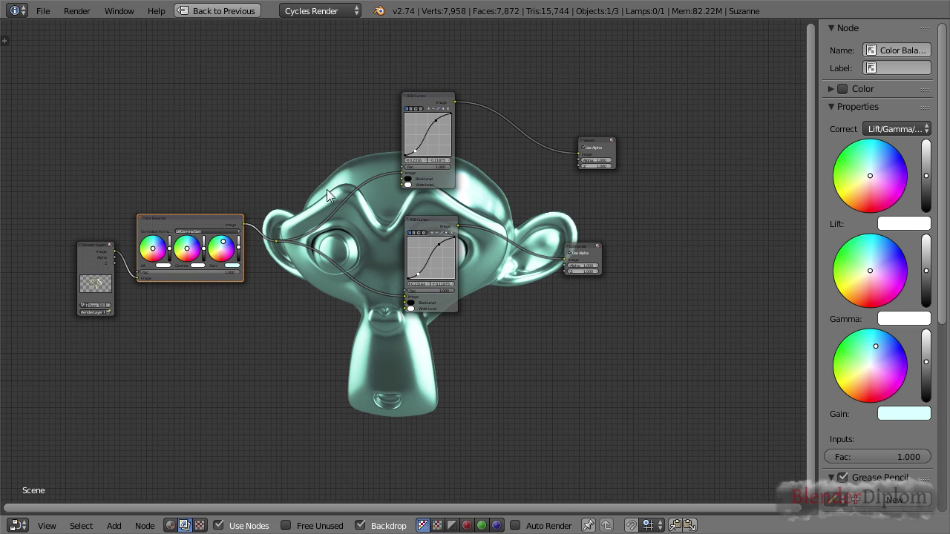
key(shift+a)
mouse_move(251, 245)
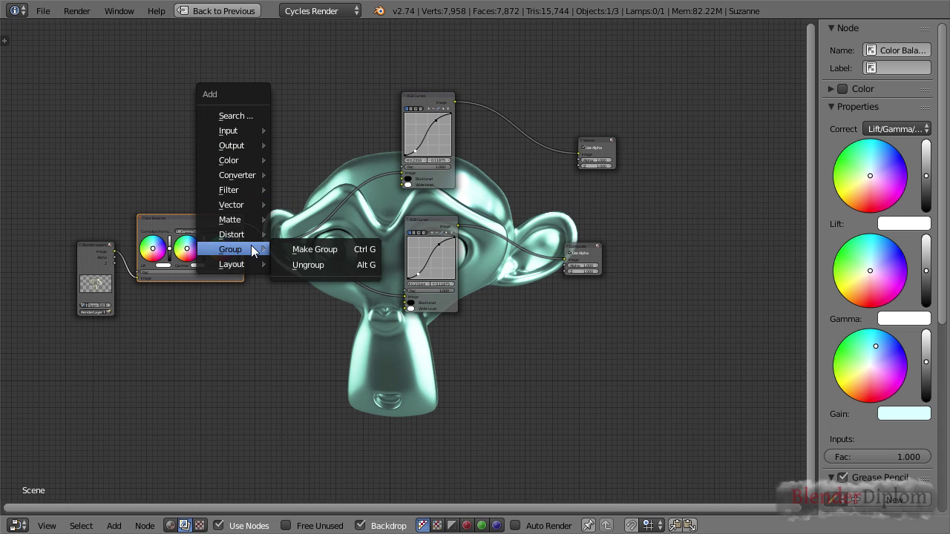
mouse_move(250, 264)
click(306, 264)
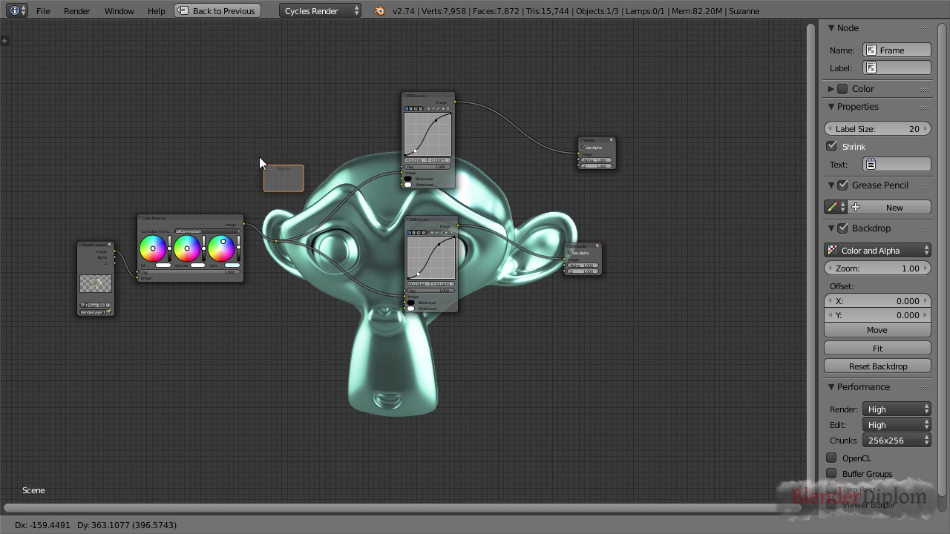
click(233, 128)
- Select Render Layers, Color Balance, the reroute point, the lower RGB Curves and Composite, and drop them into the frame
right_click(97, 260)
shift+right_click(165, 226)
key(a)
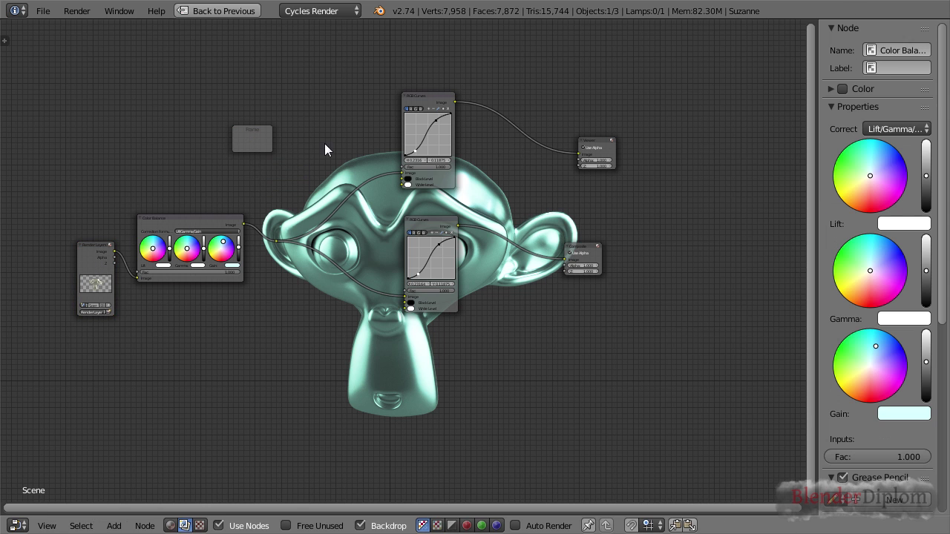
key(b)
drag(59, 191, 609, 416)
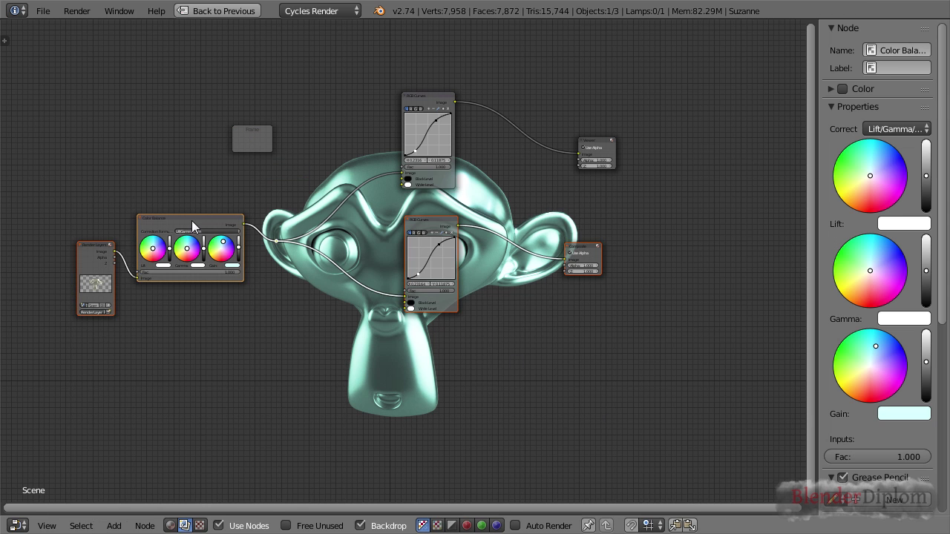
drag(191, 224, 245, 135)
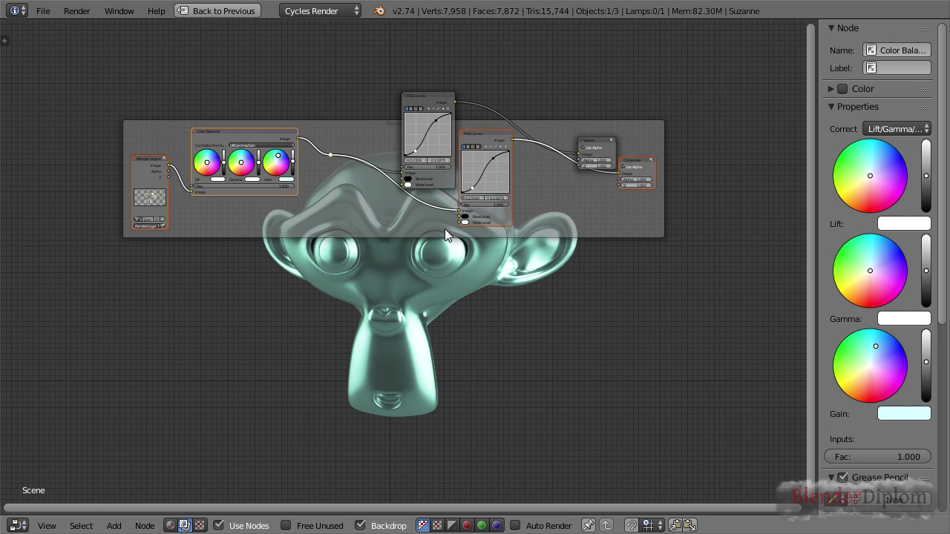
- Undo moving the nodes into the frame and delete the empty frame
key(ctrl+z)
click(261, 139)
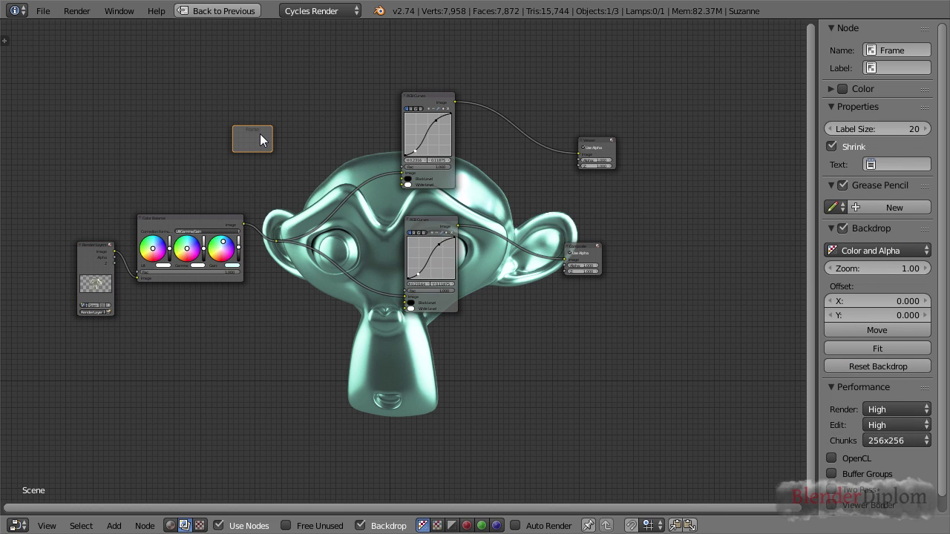
key(x)
- Enclose the lower node chain from Render Layers to Composite in a new frame with a label size of 64
key(b)
drag(40, 205, 740, 412)
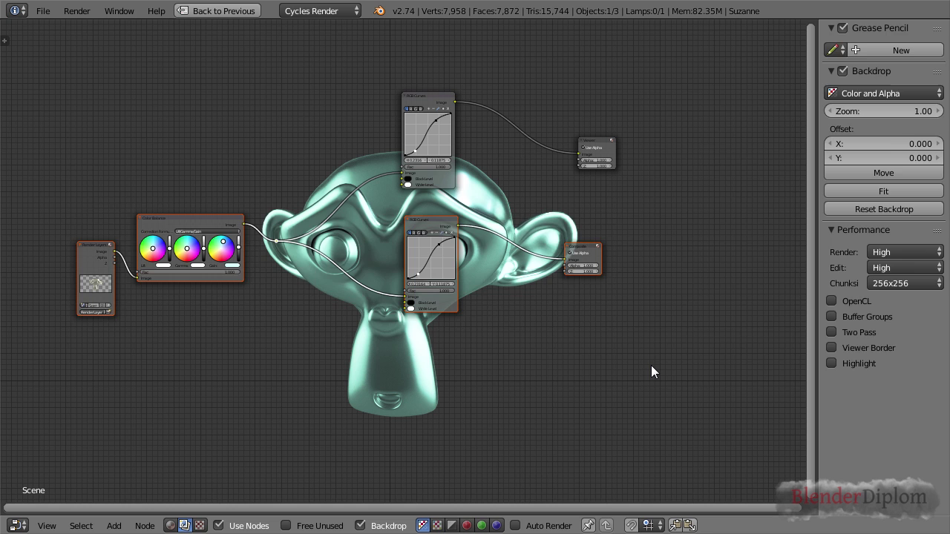
key(ctrl+j)
scroll(348, 220, up, 3)
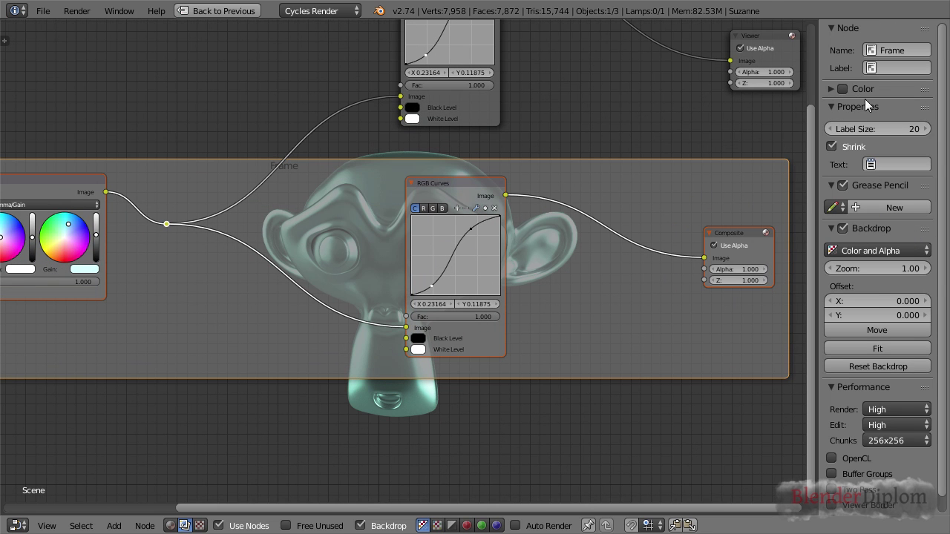
drag(857, 132, 861, 132)
- Rename the frame "My Frame" and use the same text as its label
click(887, 47)
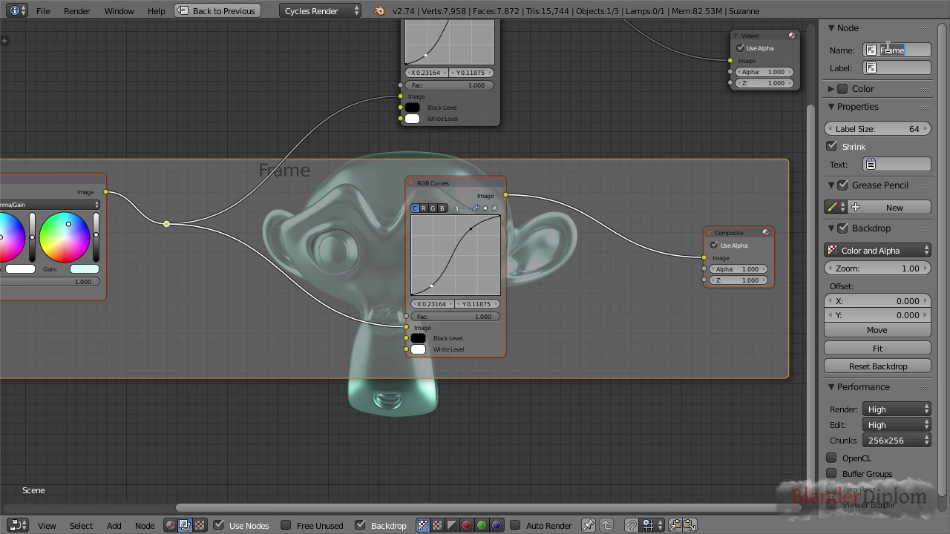
text(My Frame)
key(Return)
key(ctrl+c)
key(ctrl+v)
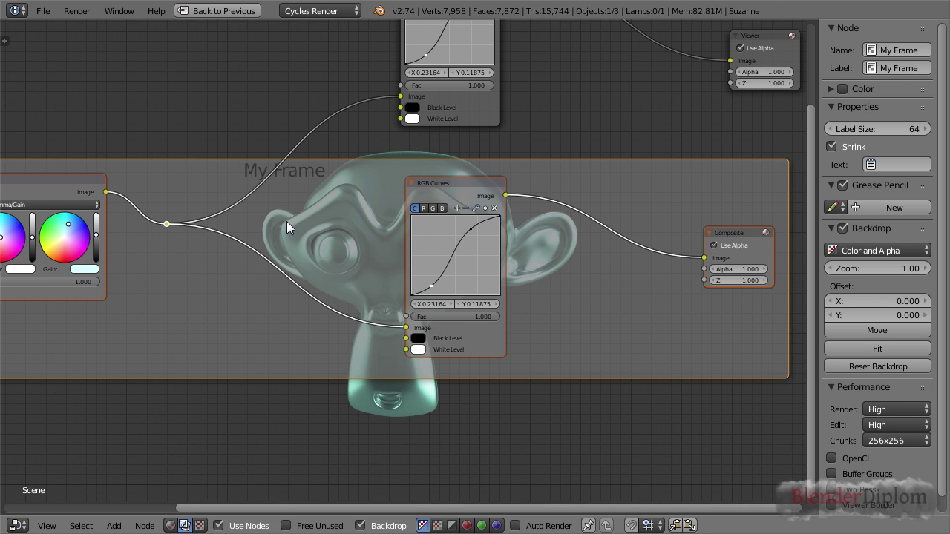
- Shift Color Balance slightly within My Frame and move Render Layers farther away from it, stretching the frame
key(Home)
scroll(573, 254, down, 3)
scroll(575, 256, down, 1)
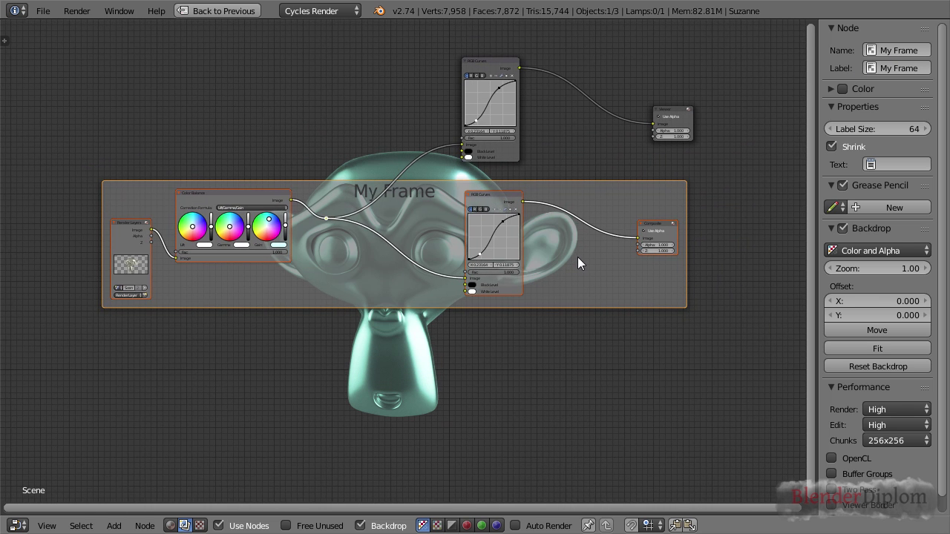
middle_drag(537, 315, 541, 271)
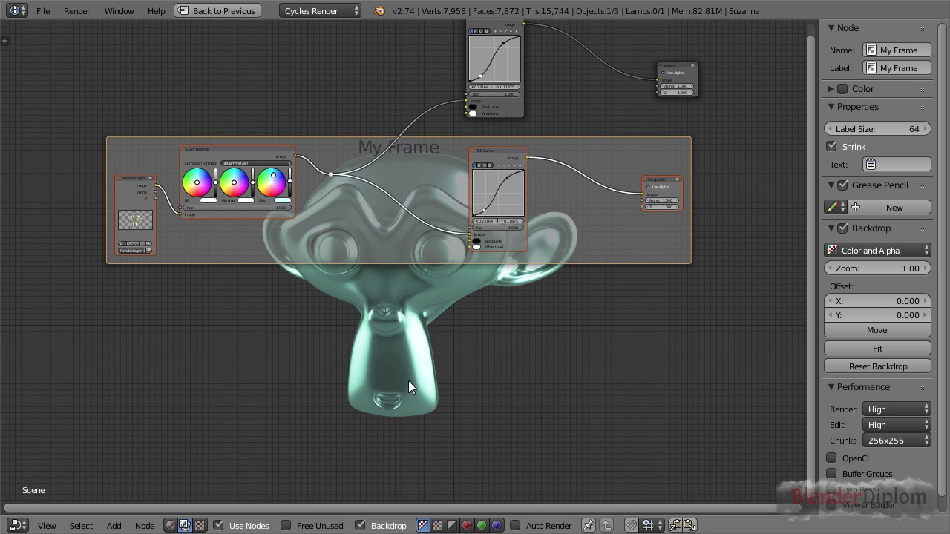
middle_drag(383, 376, 382, 336)
scroll(357, 323, up, 1)
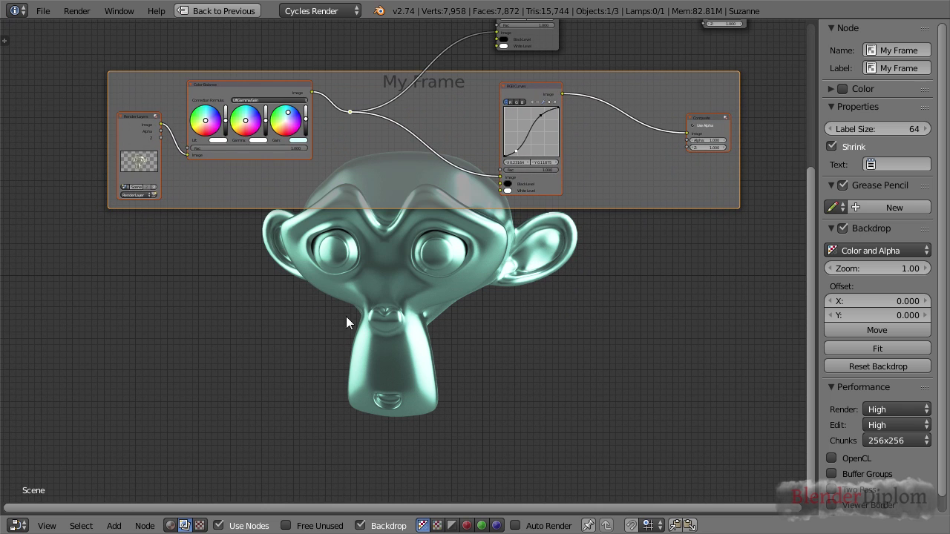
middle_drag(300, 275, 305, 339)
mouse_move(251, 155)
mouse_down()
mouse_move(297, 160)
mouse_move(265, 165)
mouse_up()
shift+click(536, 153)
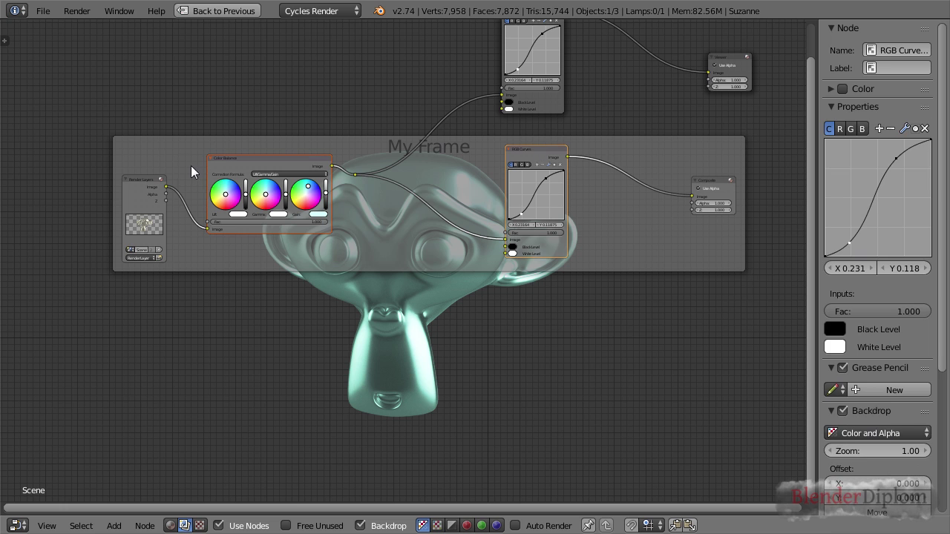
drag(137, 182, 33, 209)
- Cut the link to the upper RGB Curves node and dissolve the reroute, keeping Color Balance linked to the lower RGB Curves
click(255, 163)
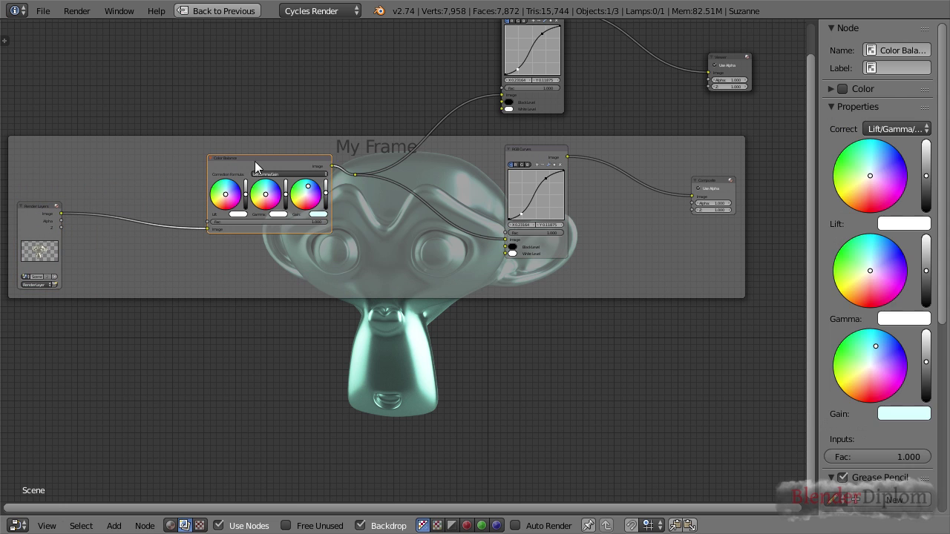
shift+click(537, 161)
middle_drag(154, 208, 181, 213)
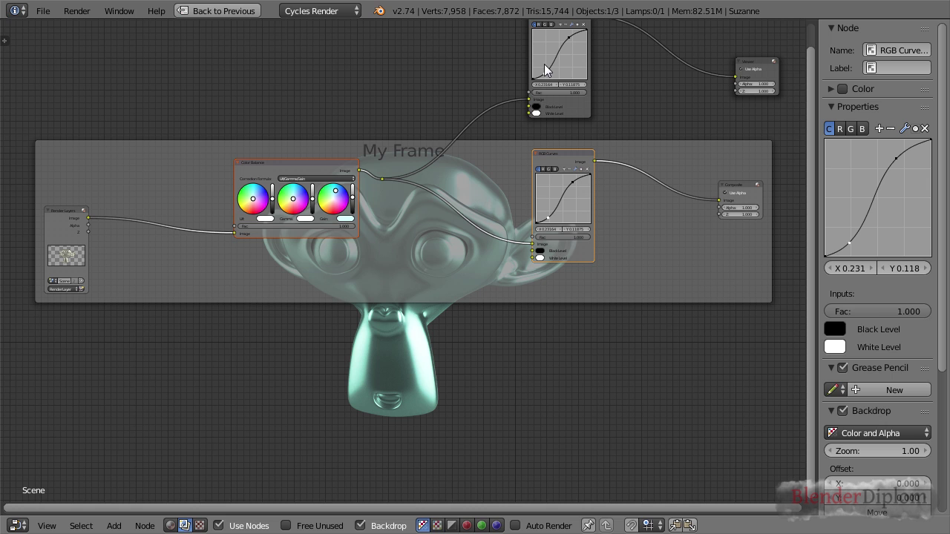
click(382, 180)
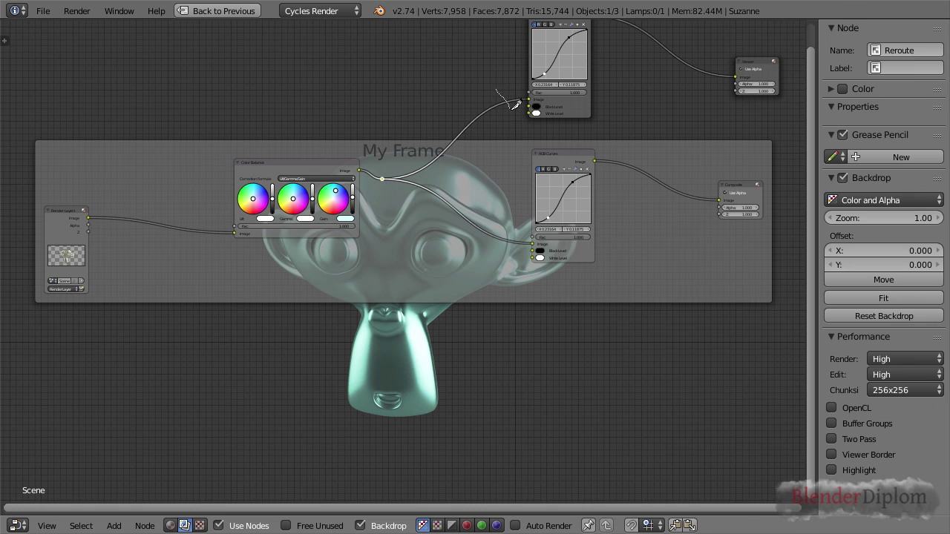
ctrl+right_drag(516, 104, 517, 105)
key(ctrl+x)
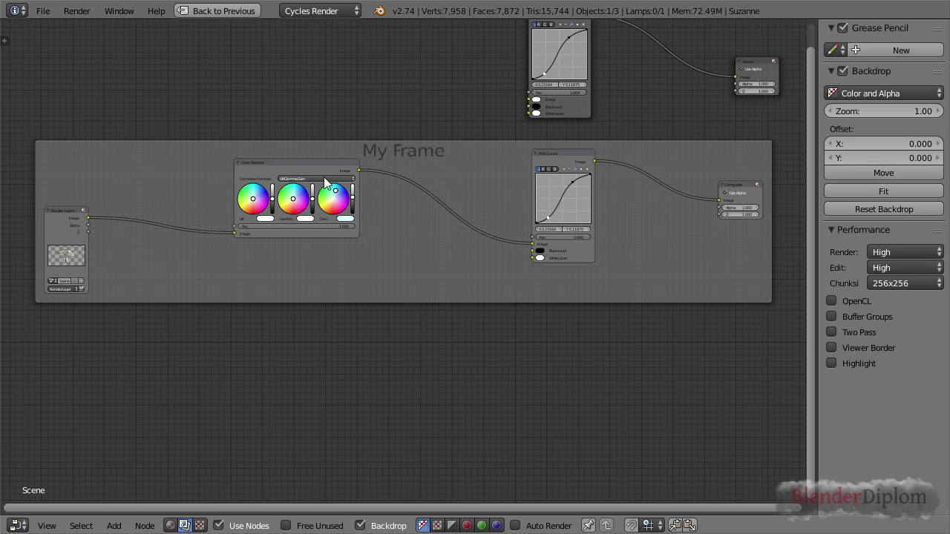
- Group Color Balance and the framed RGB Curves into a node group and move RGB Curves closer to Color Balance inside it
click(324, 182)
shift+click(566, 163)
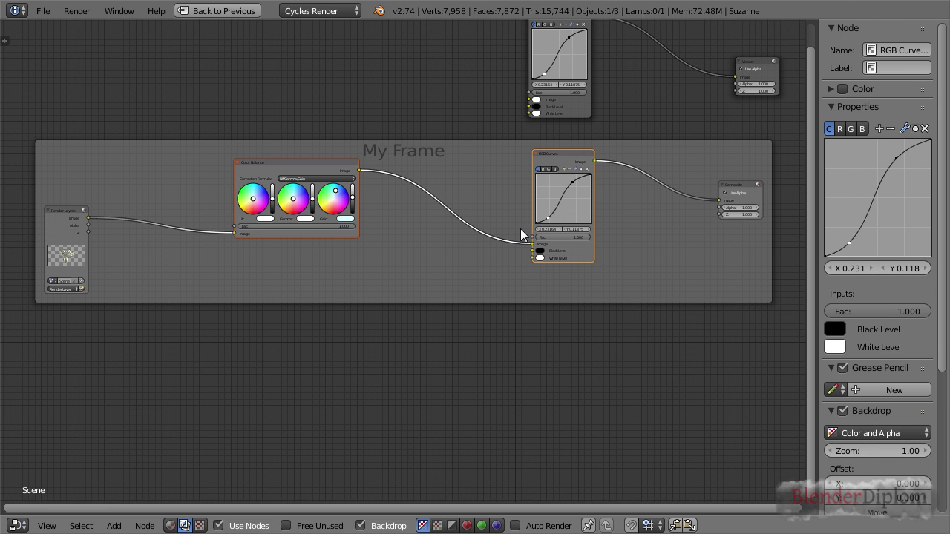
key(ctrl+g)
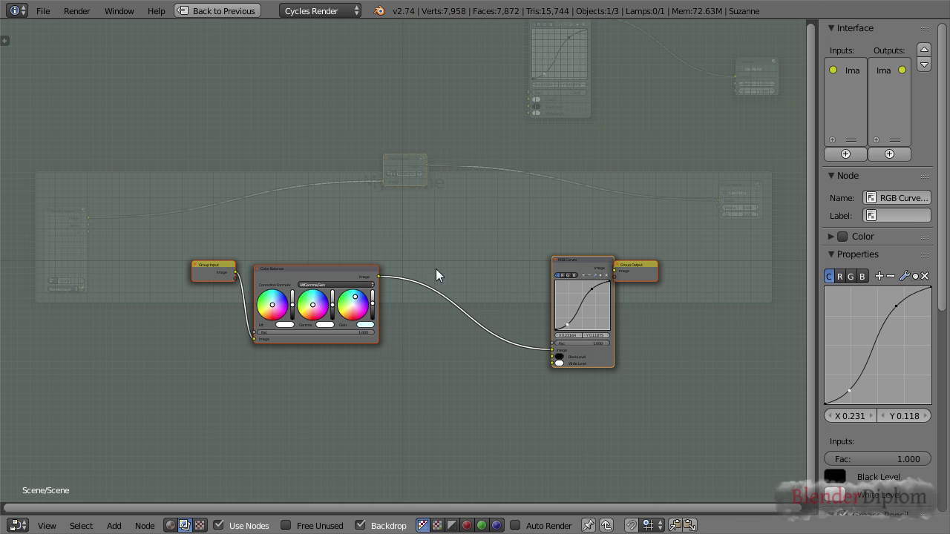
drag(586, 271, 512, 250)
- Move Group Input beside Color Balance's input sockets and expose the Color Balance Fac as an additional group input
scroll(481, 293, up, 3)
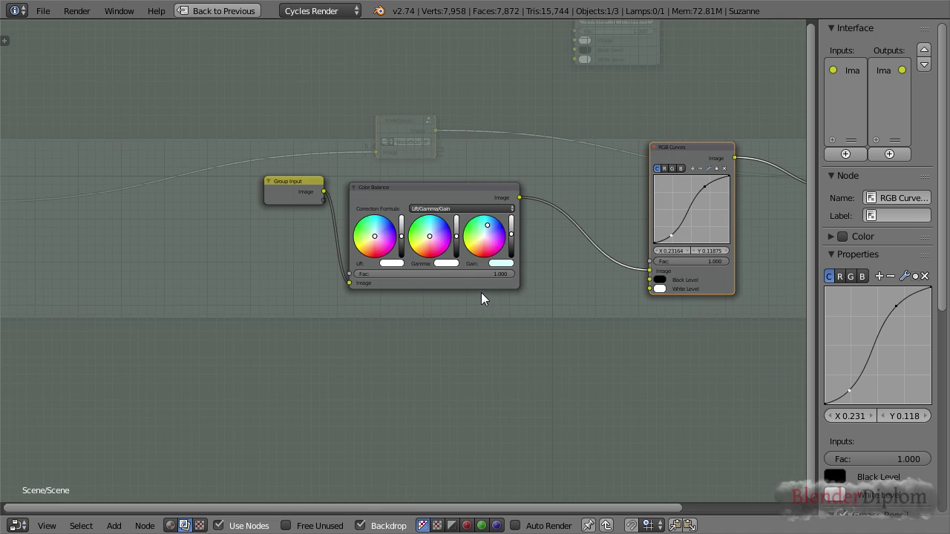
shift+scroll(314, 260, up, 1)
drag(256, 193, 246, 311)
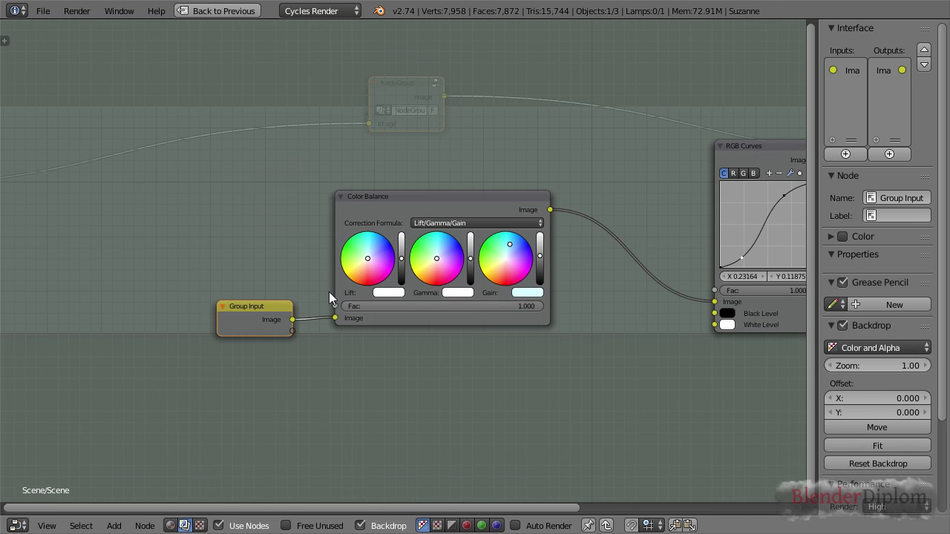
drag(336, 306, 290, 333)
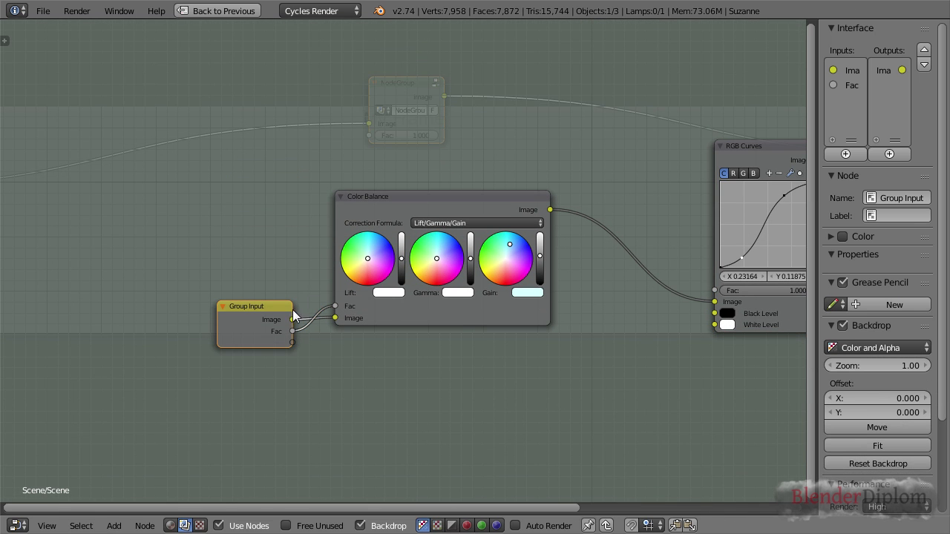
- Move RGB Curves up inside the group to free space below it
scroll(457, 319, down, 2)
middle_drag(607, 323, 358, 334)
scroll(385, 322, up, 2)
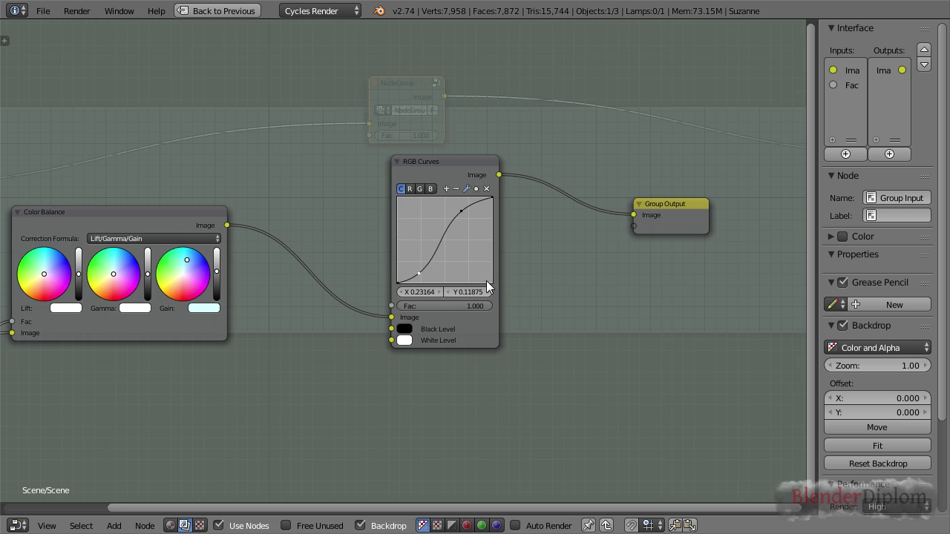
click(428, 177)
drag(428, 177, 425, 74)
- Add a Mix color node below RGB Curves inside the group
key(shift+a)
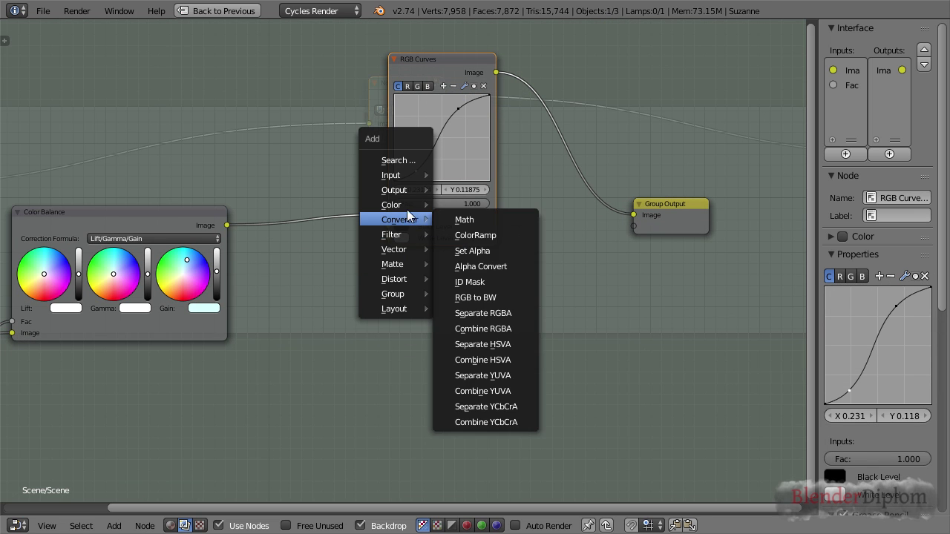
mouse_move(405, 205)
click(486, 205)
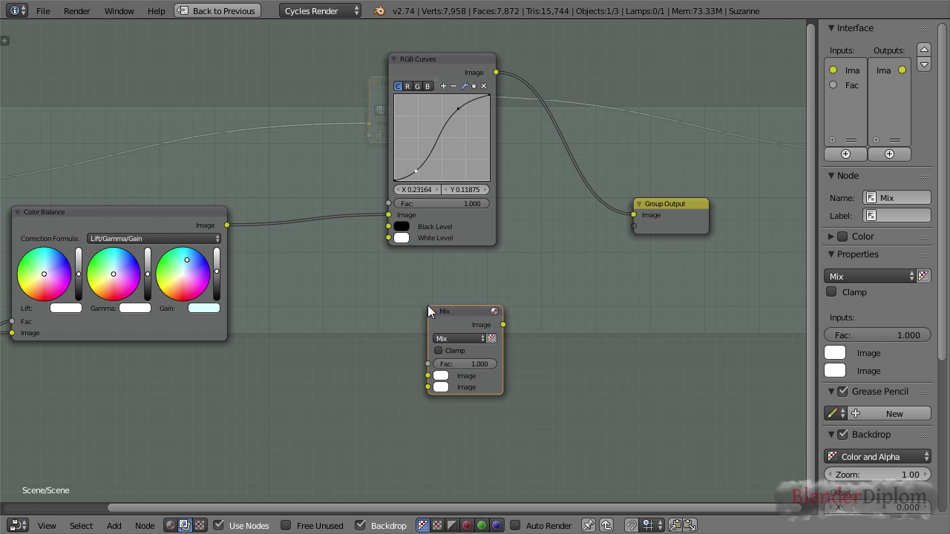
click(211, 236)
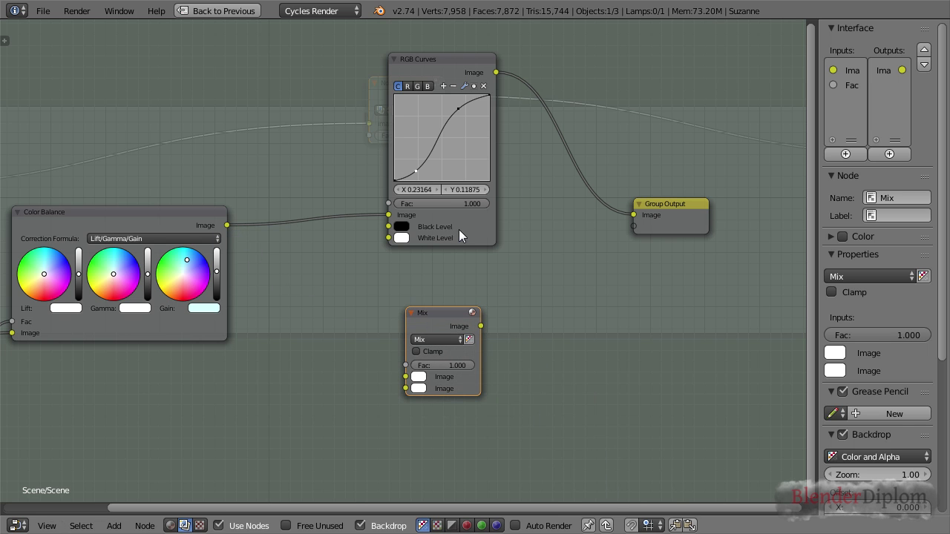
mouse_move(433, 315)
mouse_down()
mouse_move(447, 318)
mouse_move(501, 292)
mouse_move(438, 311)
mouse_up()
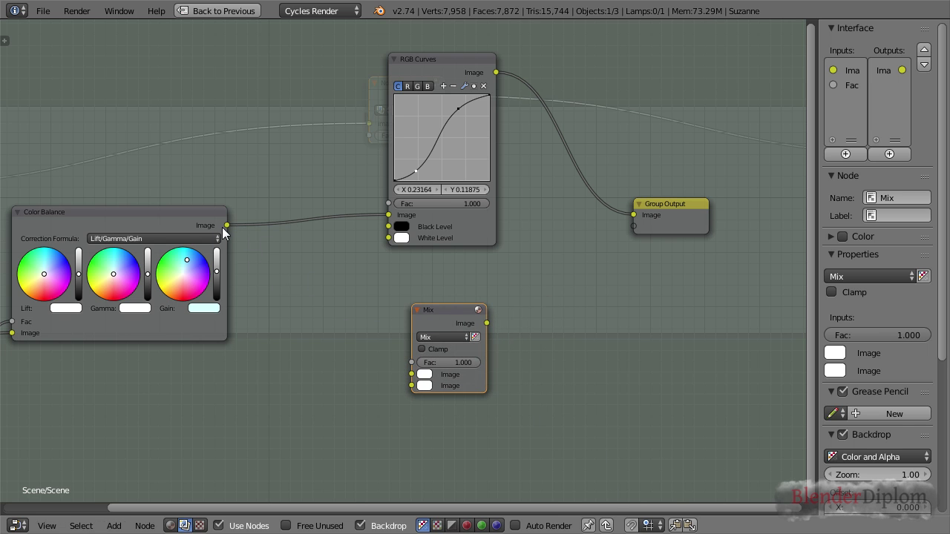
- Link Color Balance's image and the group's Fac to the Mix node, and connect the Mix image to a new group output
drag(225, 225, 412, 362)
key(Home)
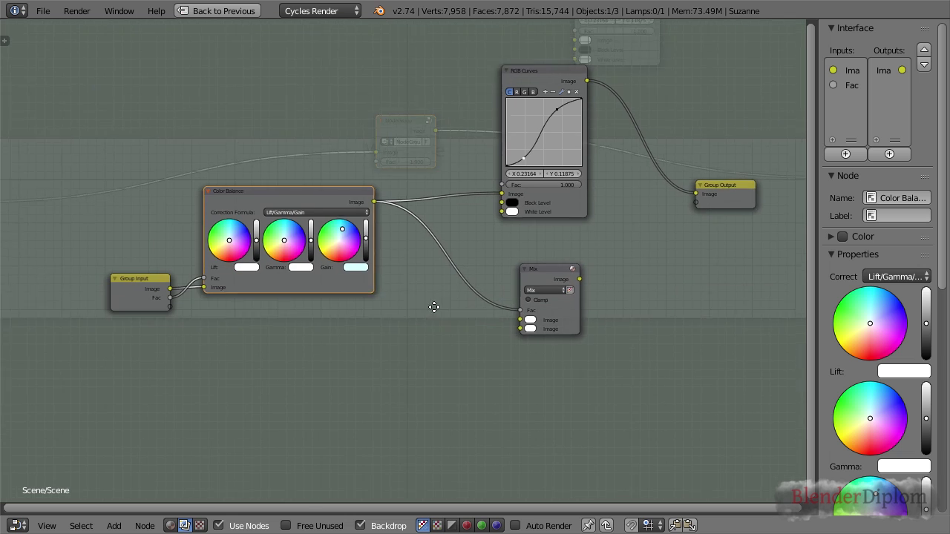
middle_drag(434, 307, 451, 304)
drag(535, 306, 188, 296)
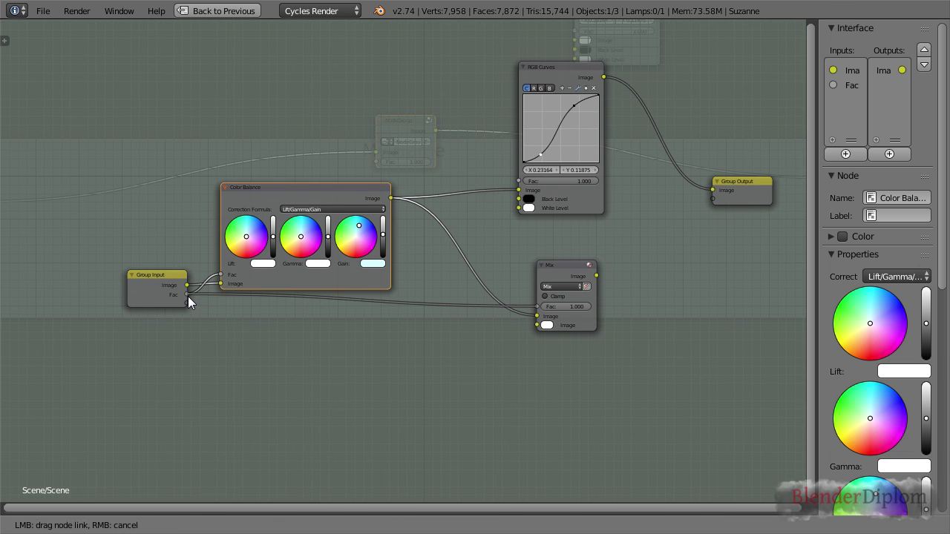
drag(309, 193, 328, 152)
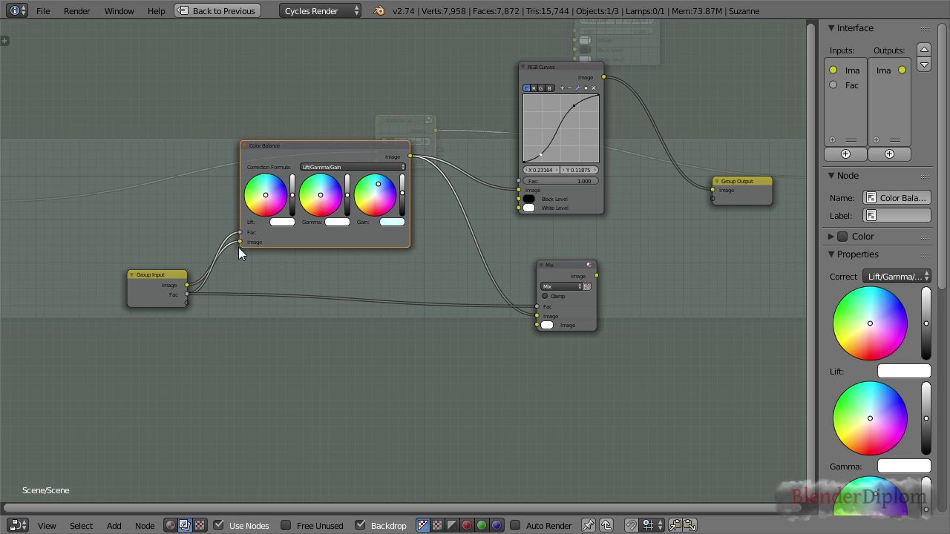
drag(603, 275, 721, 201)
- Switch out of and back into the node group to compare its outer sockets with the inner links
key(Tab)
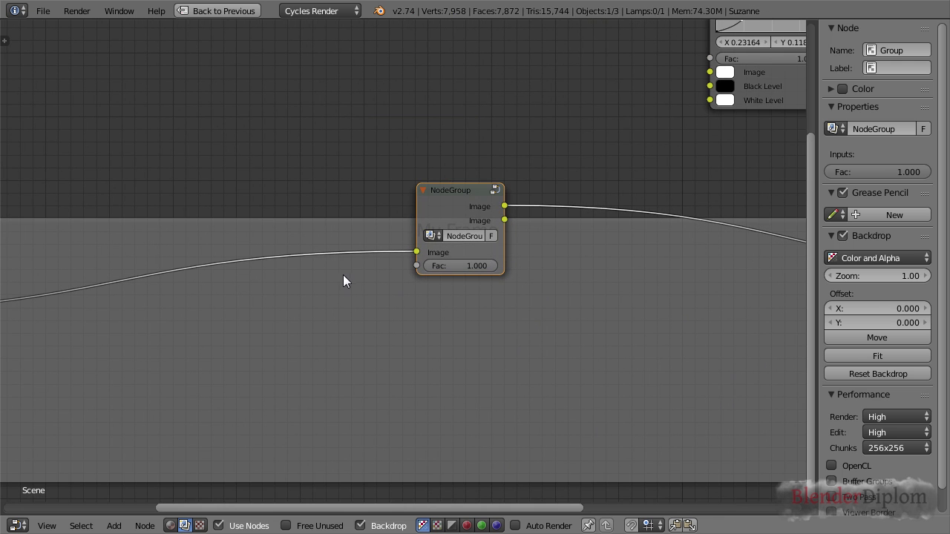
key(Tab)
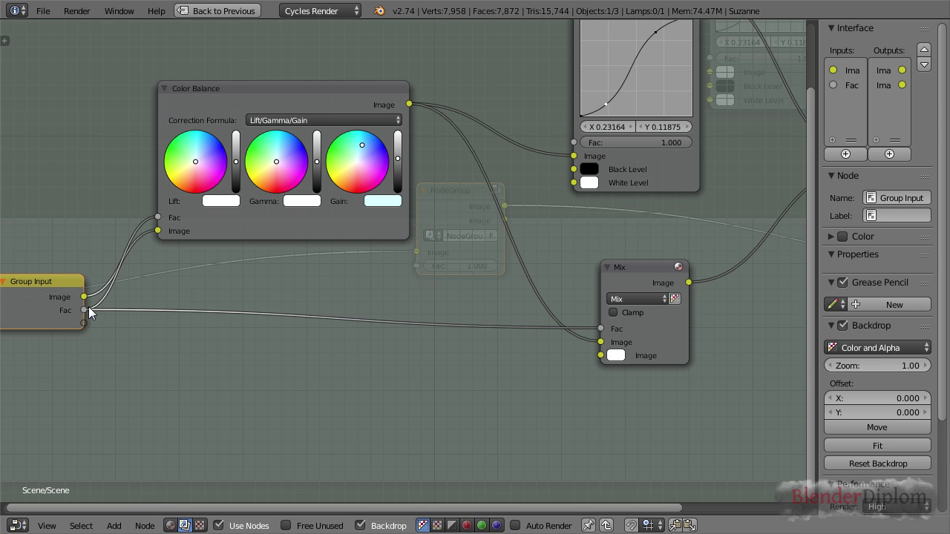
key(Tab)
key(Tab)
key(Home)
- Widen the sidebar to show the group's full socket names and open the first output's name for editing
click(567, 255)
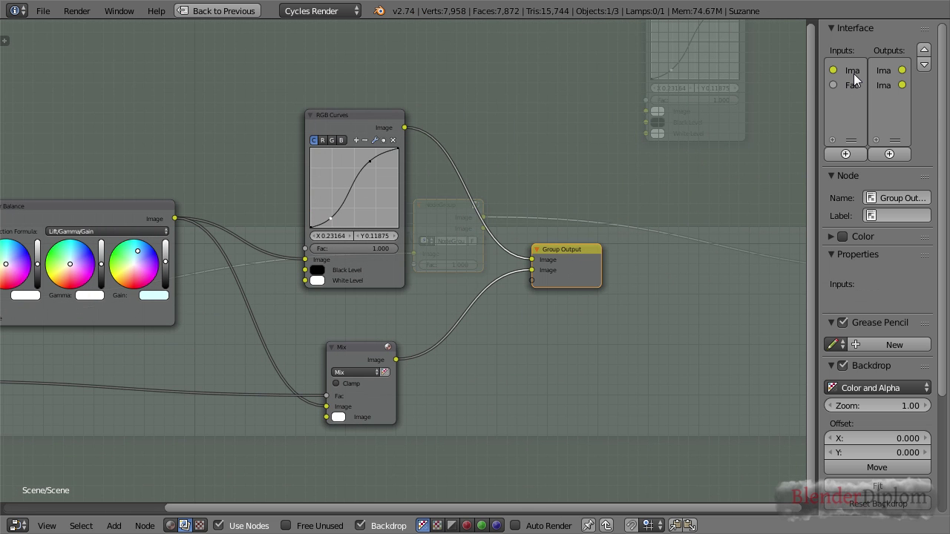
click(854, 71)
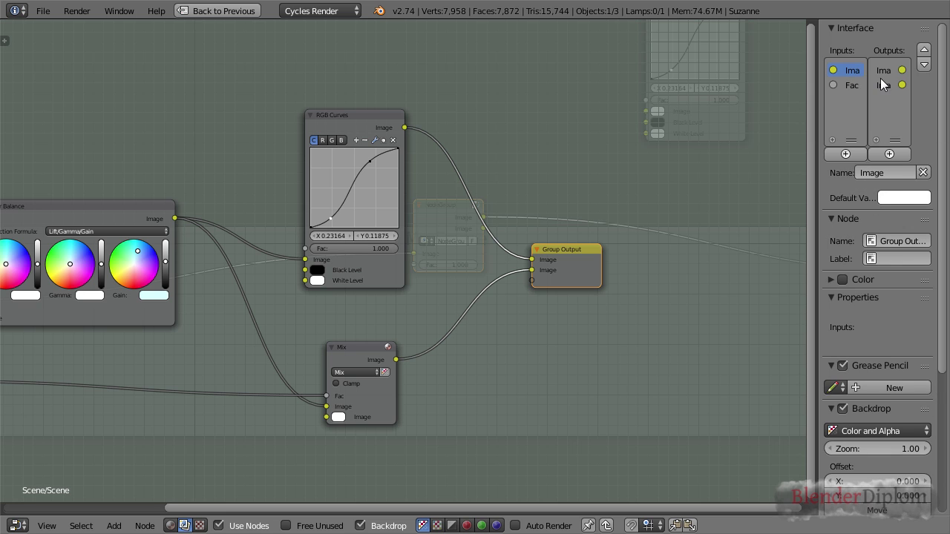
drag(816, 76, 772, 75)
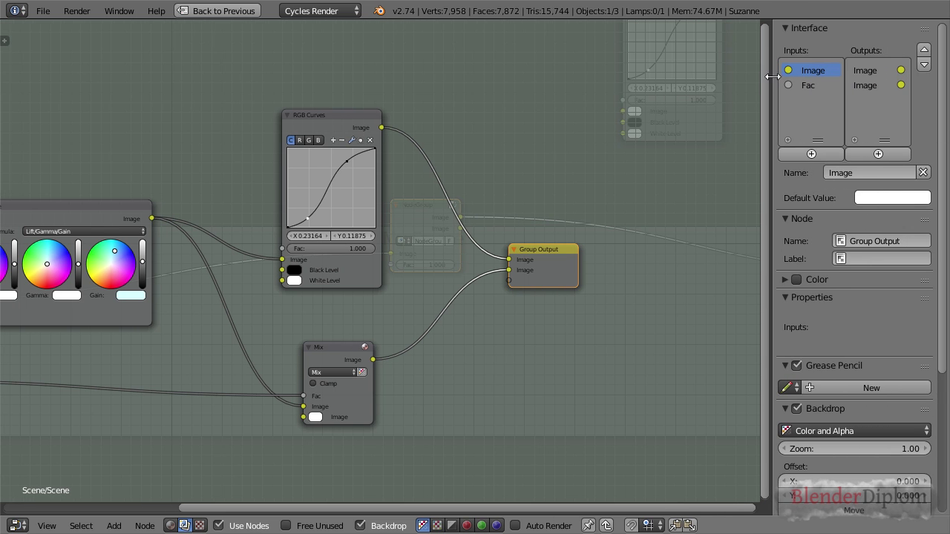
click(865, 71)
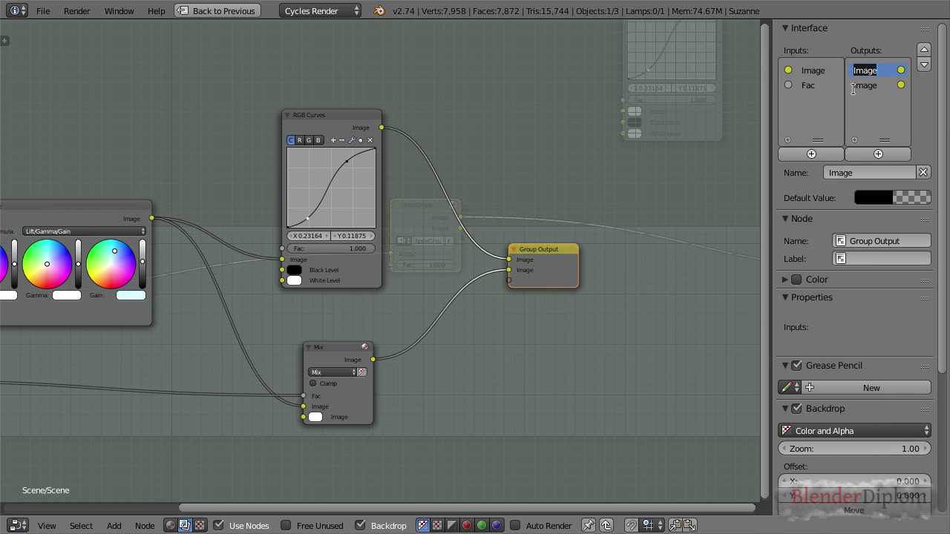
- Exit the node group and move the group node down inside My Frame
key(Tab)
key(Home)
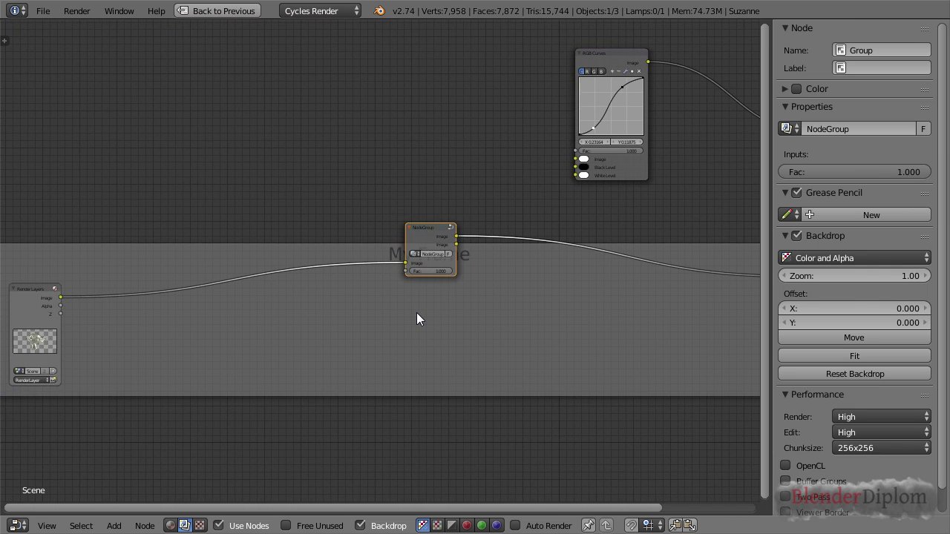
middle_drag(417, 312, 404, 196)
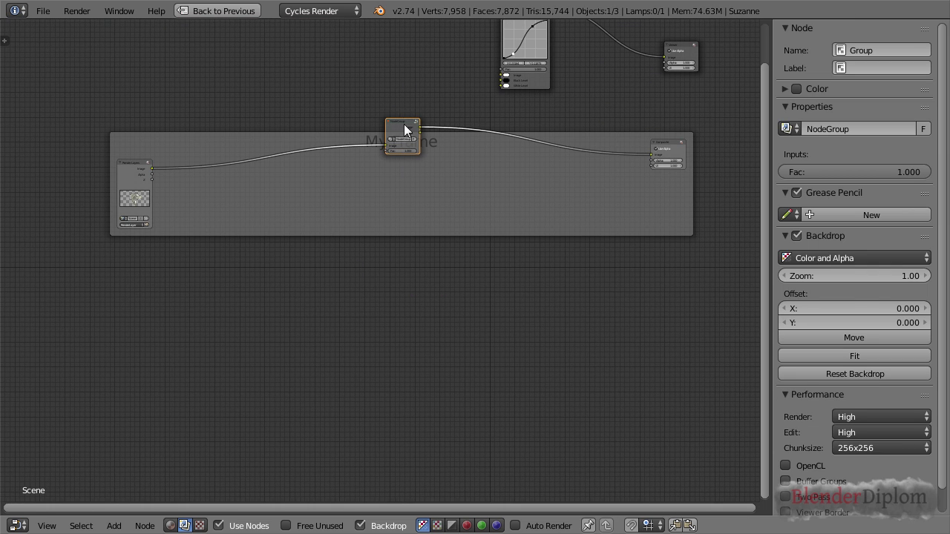
drag(404, 124, 396, 148)
- Try adding a second NodeGroup instance below My Frame and undo it
key(shift+a)
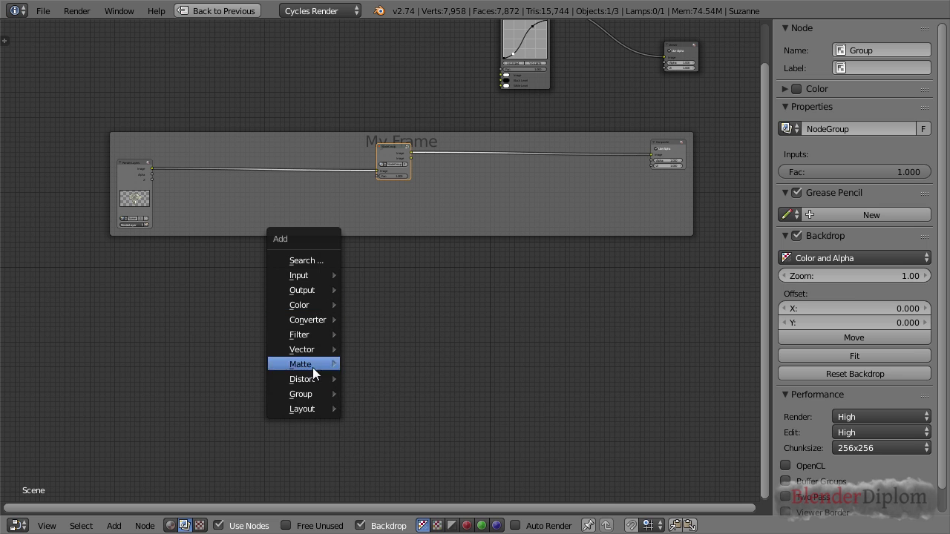
mouse_move(314, 395)
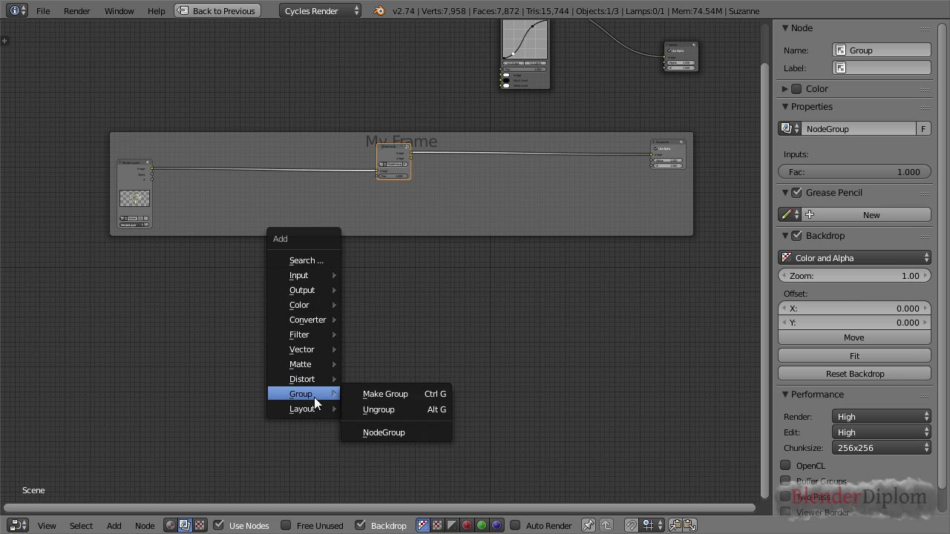
click(406, 432)
click(360, 301)
key(ctrl+z)
scroll(388, 278, up, 4)
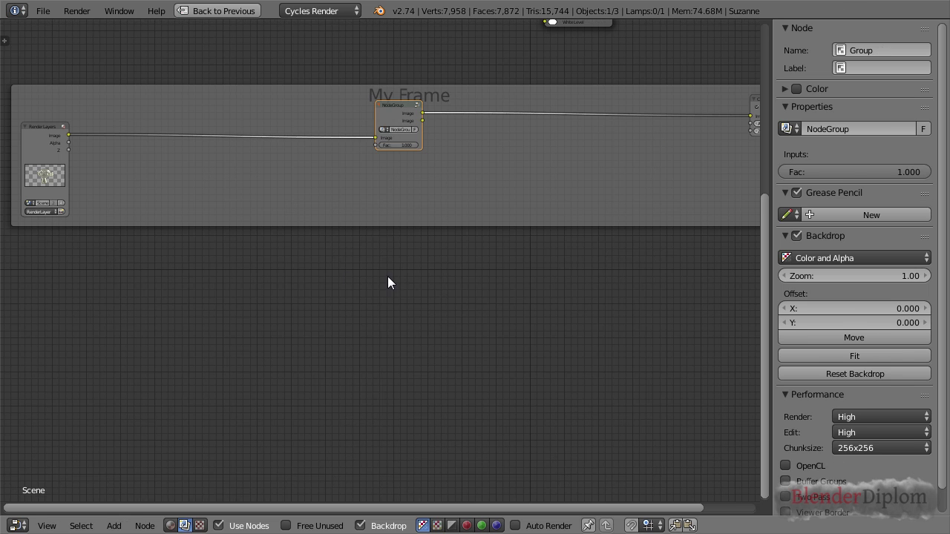
key(shift+a)
mouse_move(388, 277)
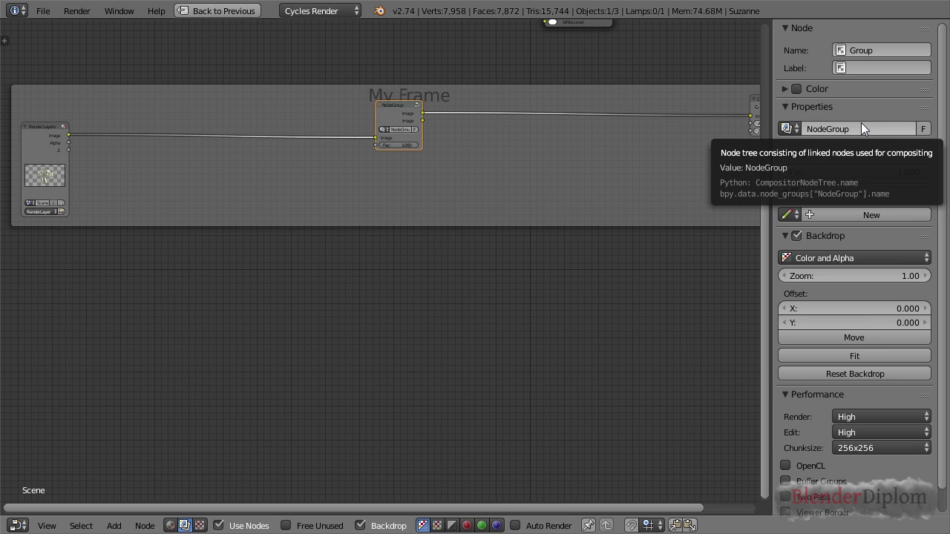
- Rename the node group "My Group"
click(859, 127)
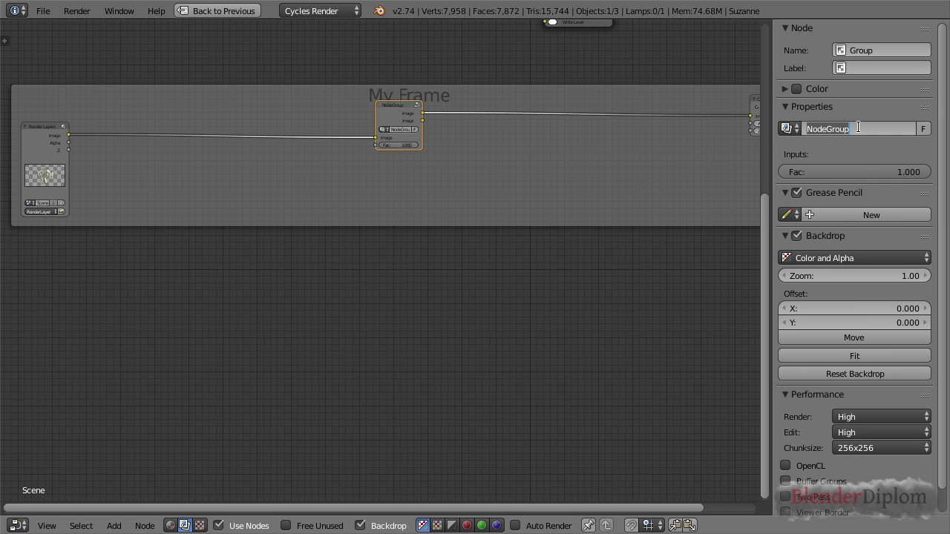
text(My)
key(Return)
- Add a second instance of My Group below My Frame
key(shift+a)
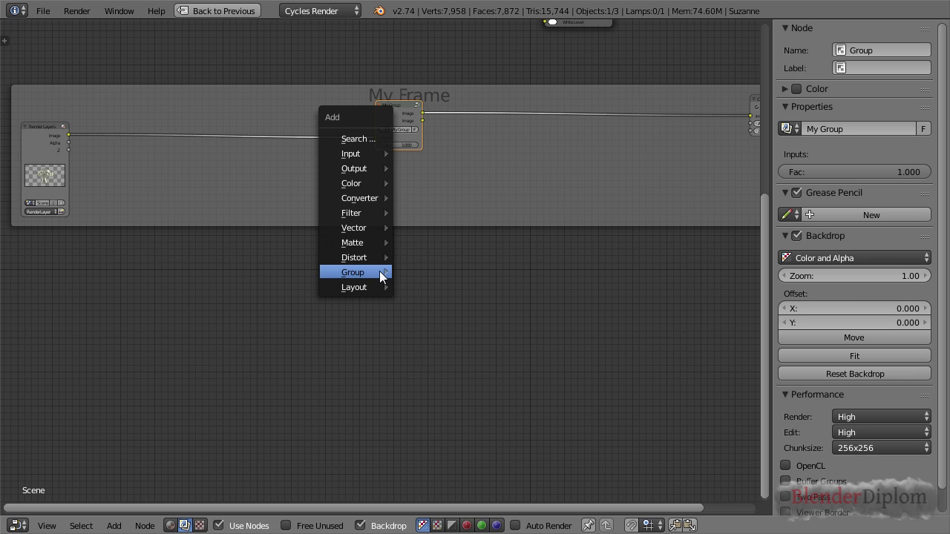
mouse_move(379, 271)
click(440, 310)
click(413, 306)
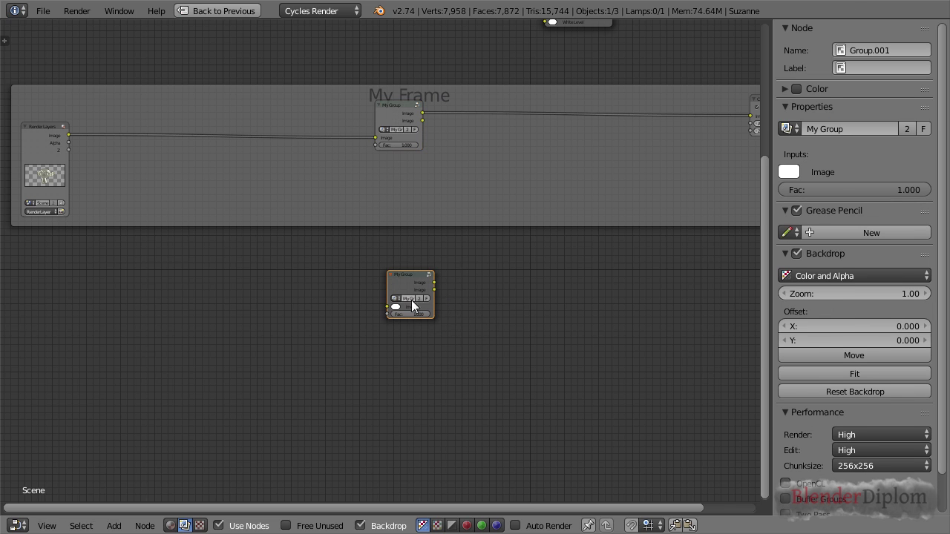
- Move the framed My Group and Composite nodes close to Render Layers, shrinking My Frame around them
scroll(418, 269, down, 7)
middle_drag(417, 273, 408, 310)
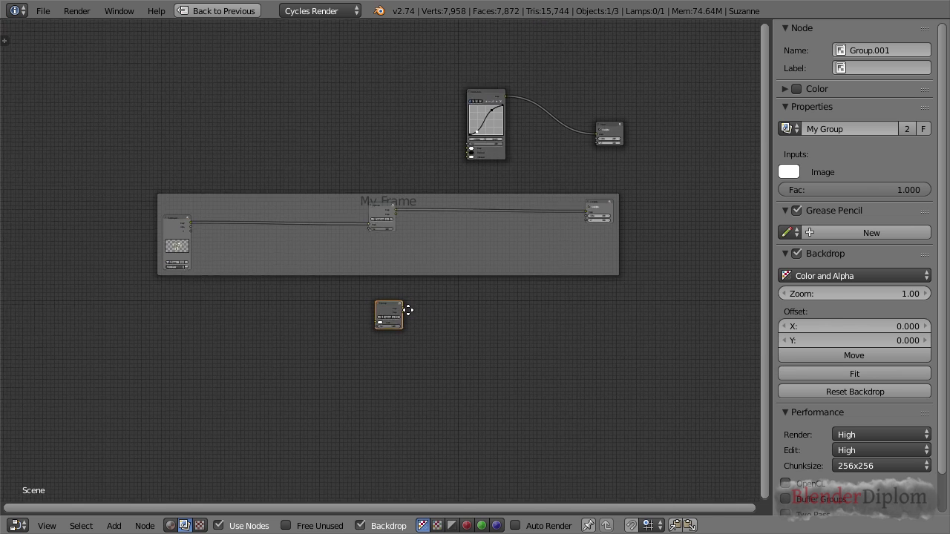
scroll(407, 321, up, 1)
scroll(407, 327, up, 1)
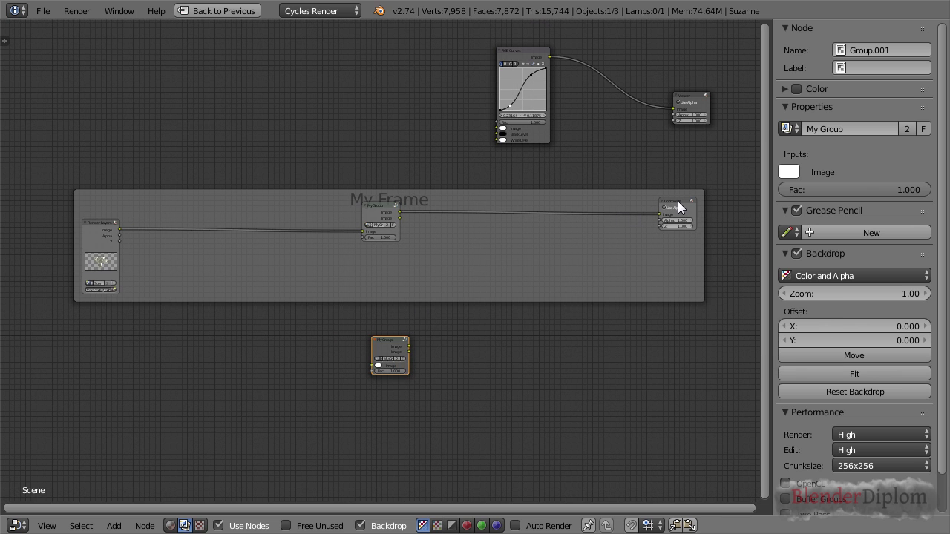
drag(376, 205, 198, 202)
drag(679, 204, 271, 180)
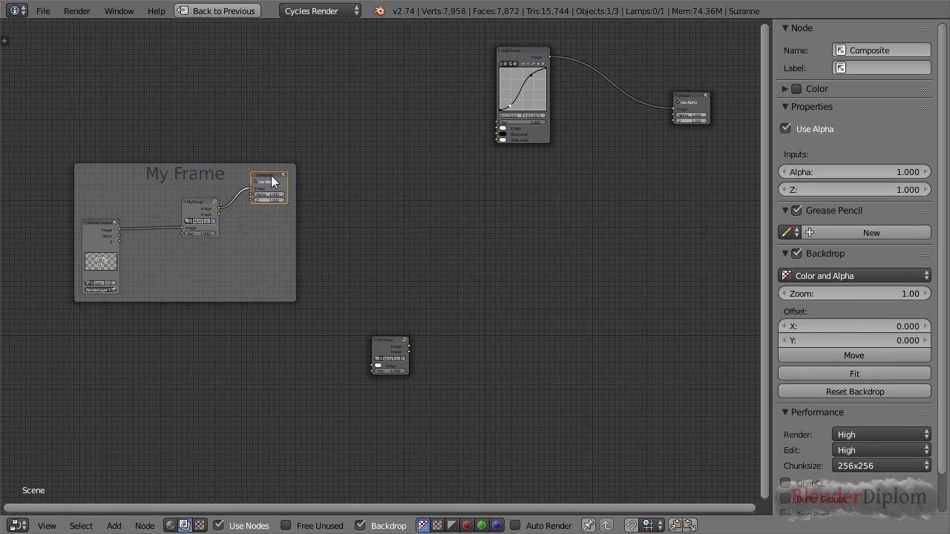
middle_drag(348, 269, 434, 260)
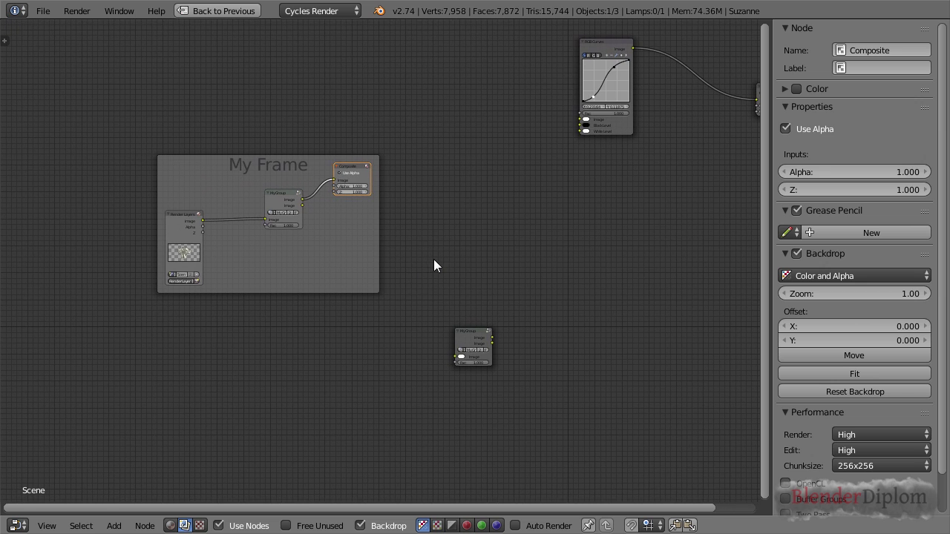